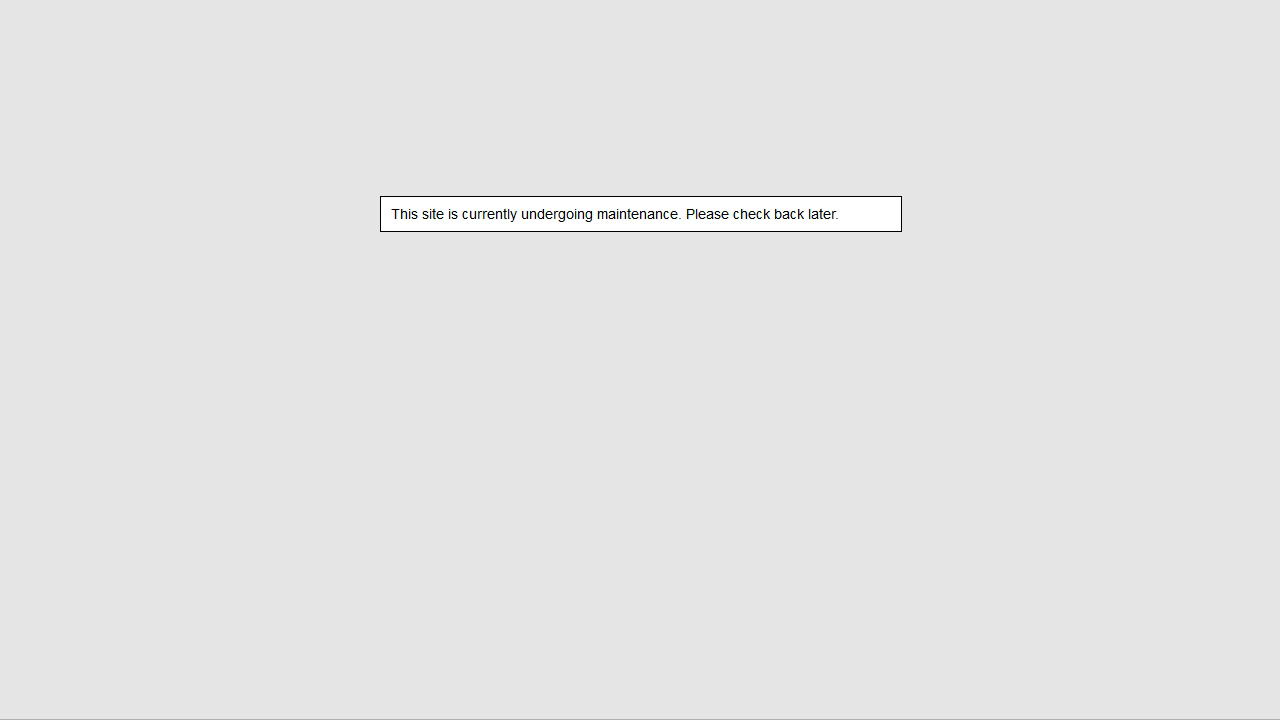
- Append /wp-admin to the site URL in Firefox to reach the login page
{"action": "type", "text": "/w"}
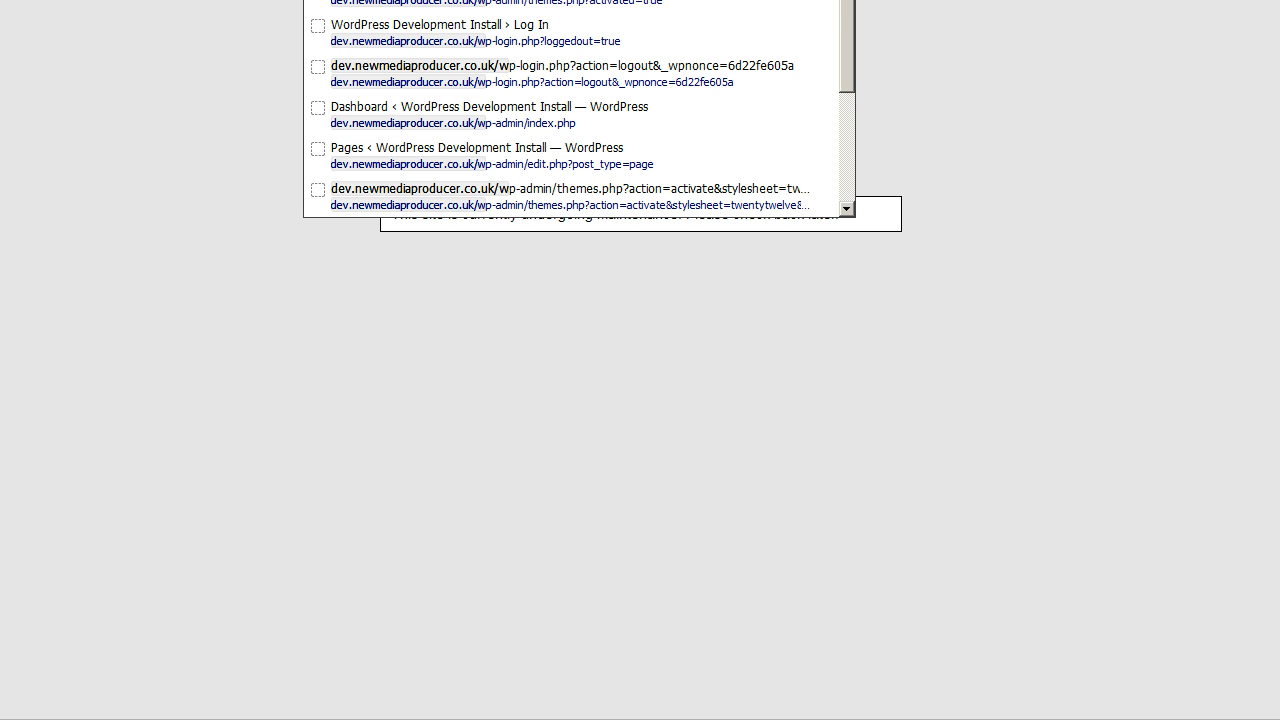
{"action": "type", "text": "p-"}
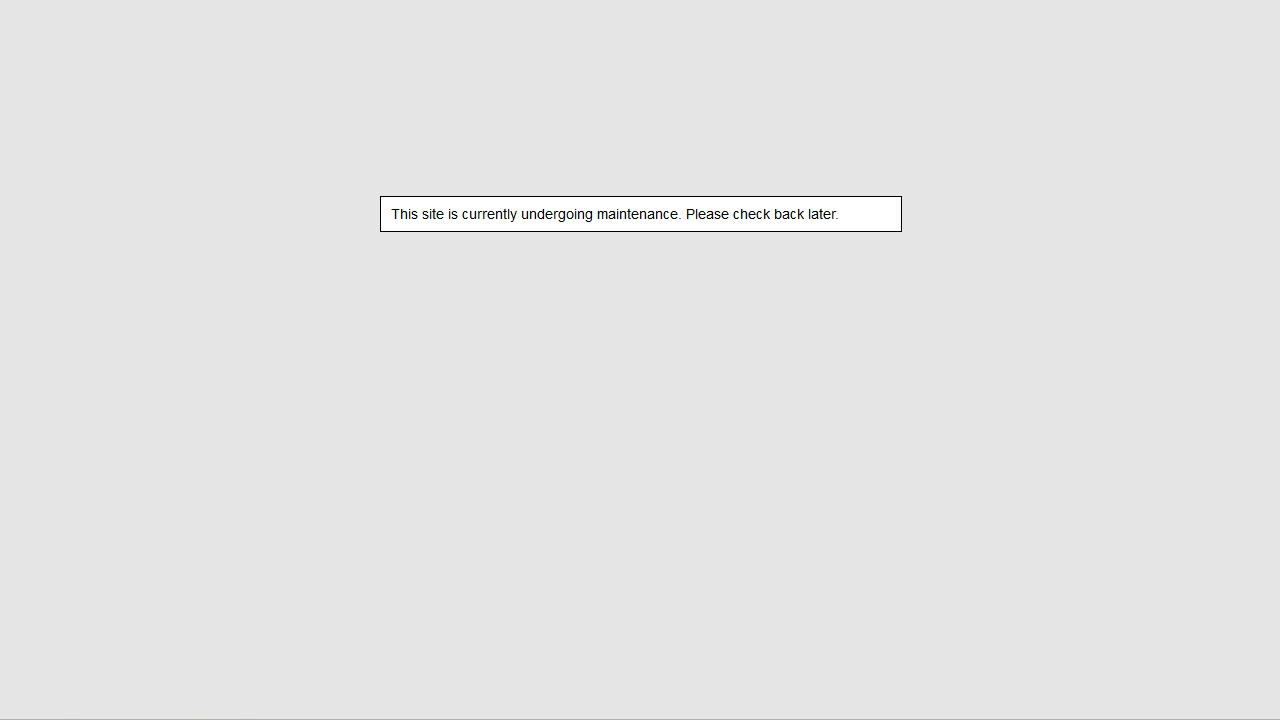
{"action": "type", "text": "admin"}
{"action": "key", "text": "Return"}
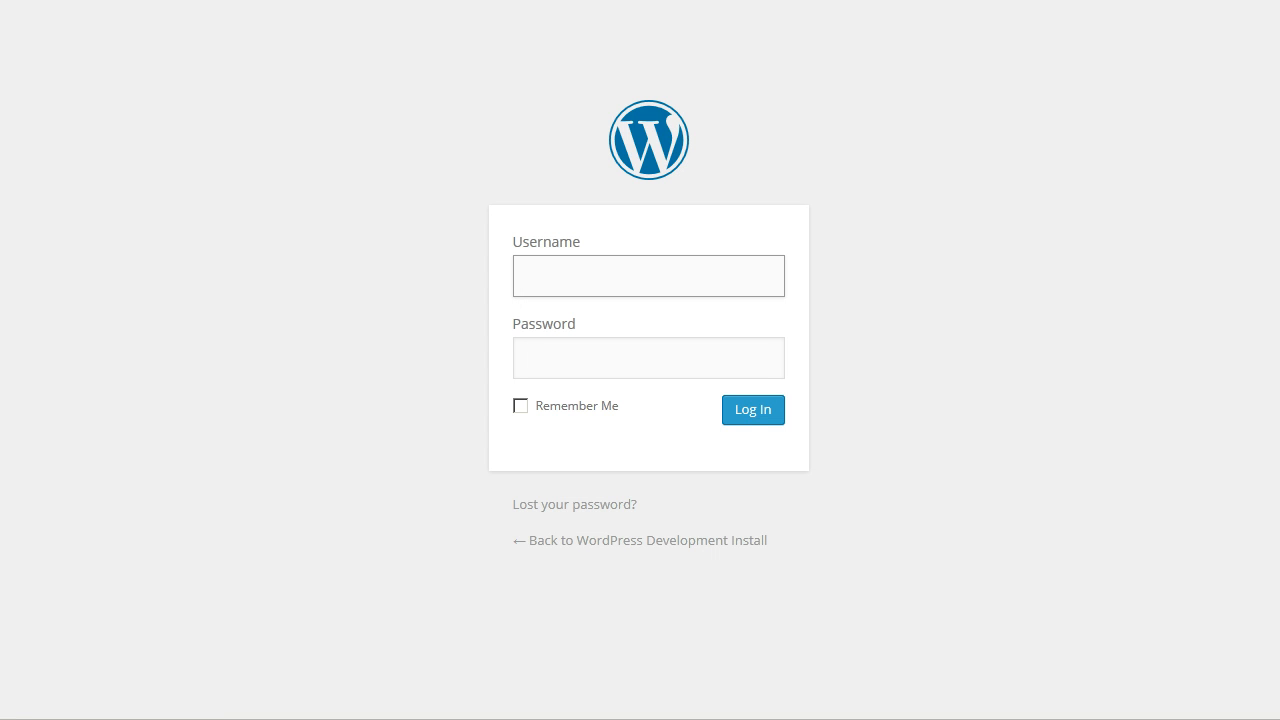
- Log in with the saved autofill username and Remember Me ticked
{"action": "type", "text": "D"}
{"action": "key", "text": "Down"}
{"action": "key", "text": "Return"}
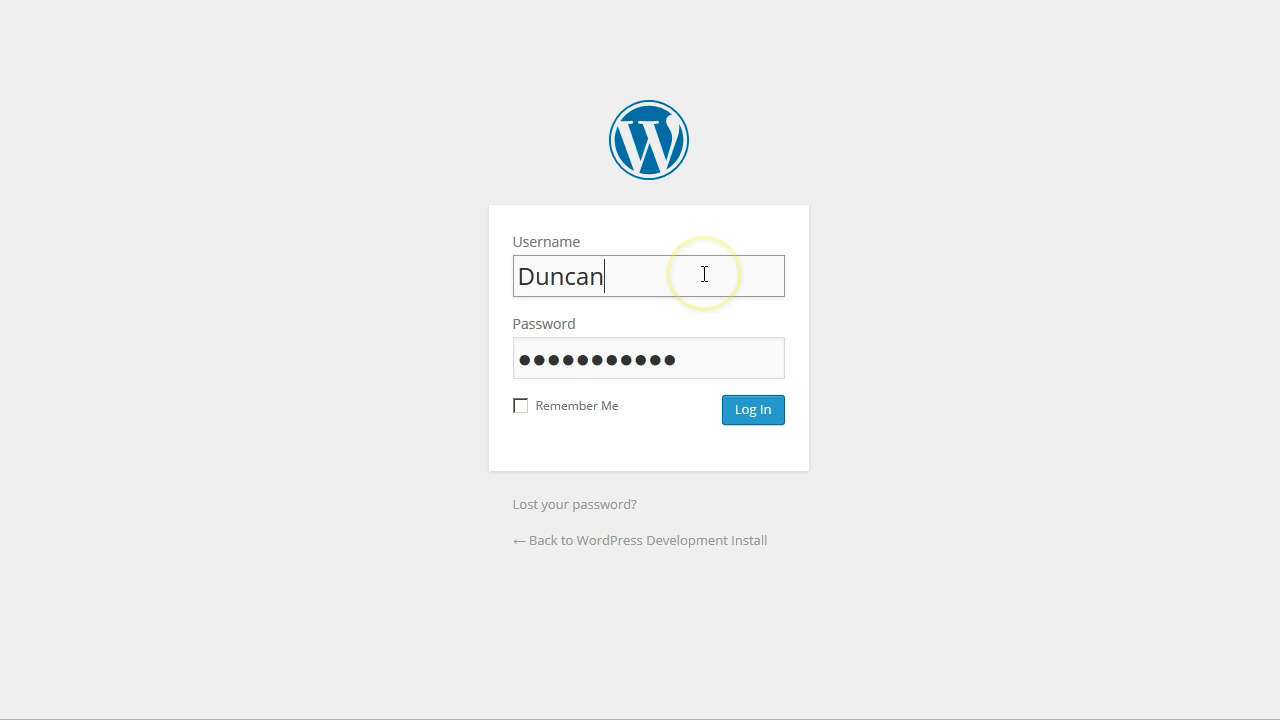
{"action": "left_click", "coordinate": [545, 412]}
{"action": "left_click", "coordinate": [743, 414]}
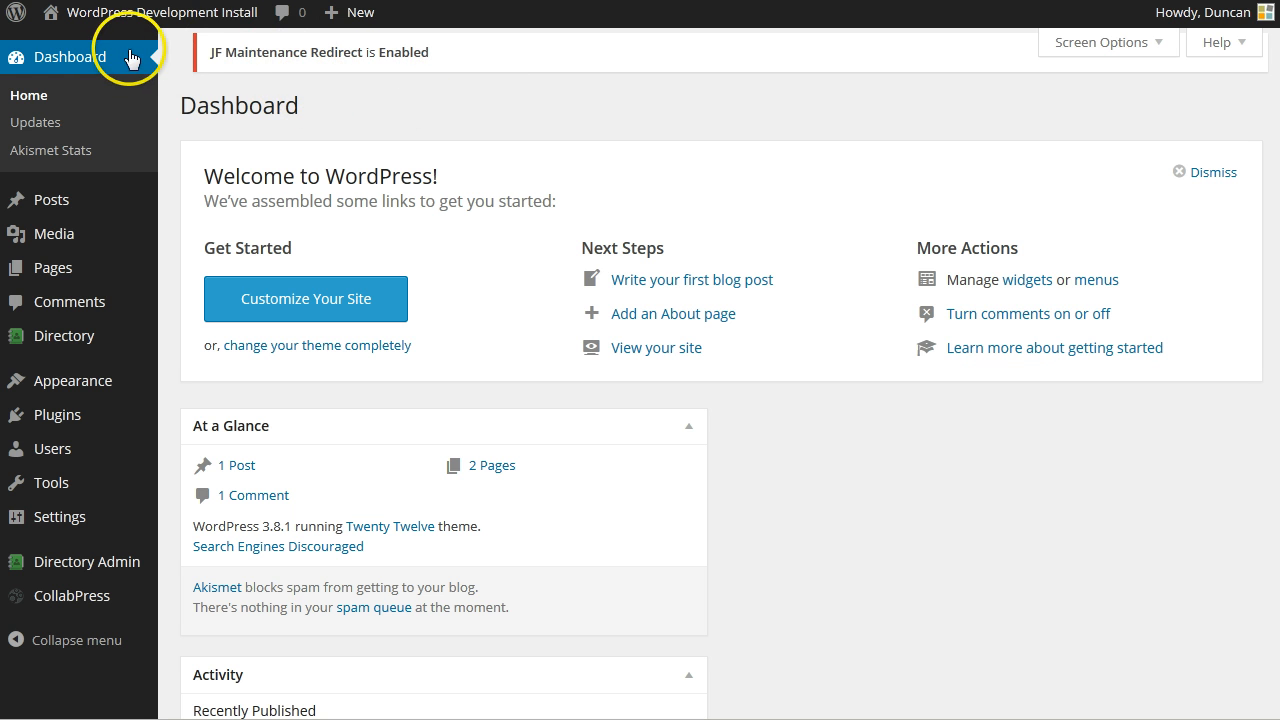
- Open the live site's front page in a new tab and compare it with the Dashboard
{"action": "mouse_move", "coordinate": [75, 12]}
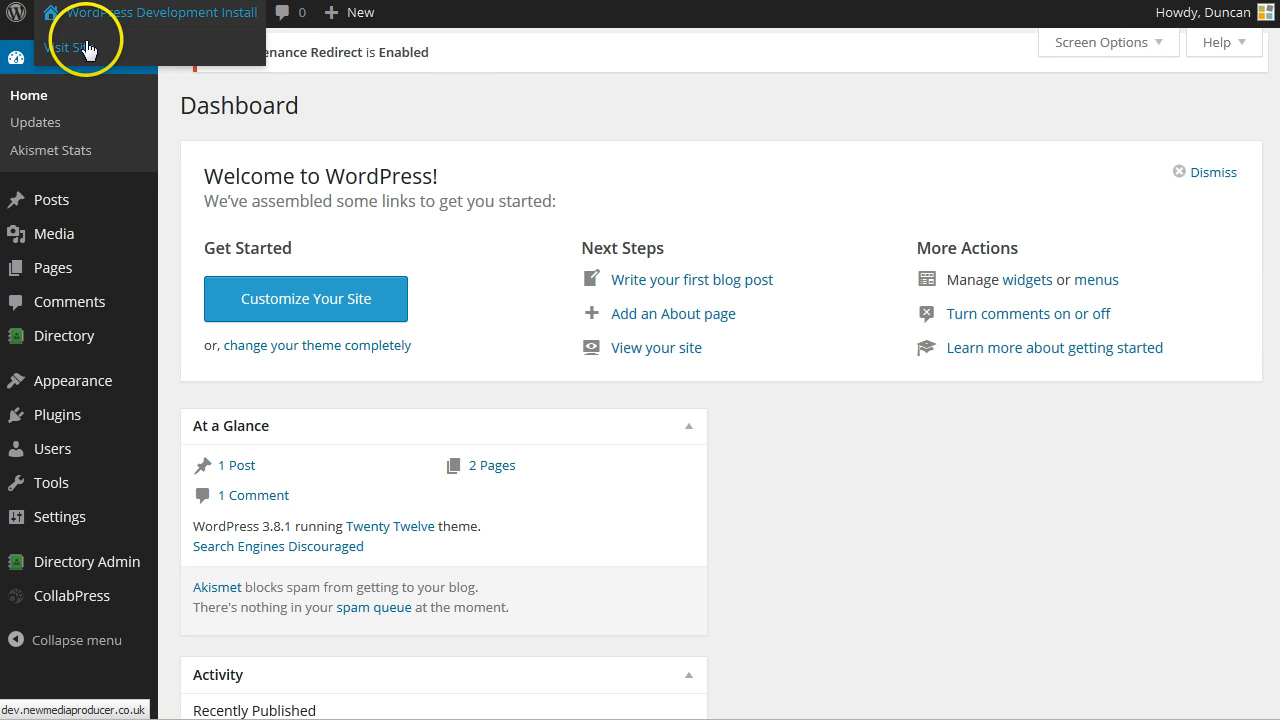
{"action": "right_click", "coordinate": [111, 14]}
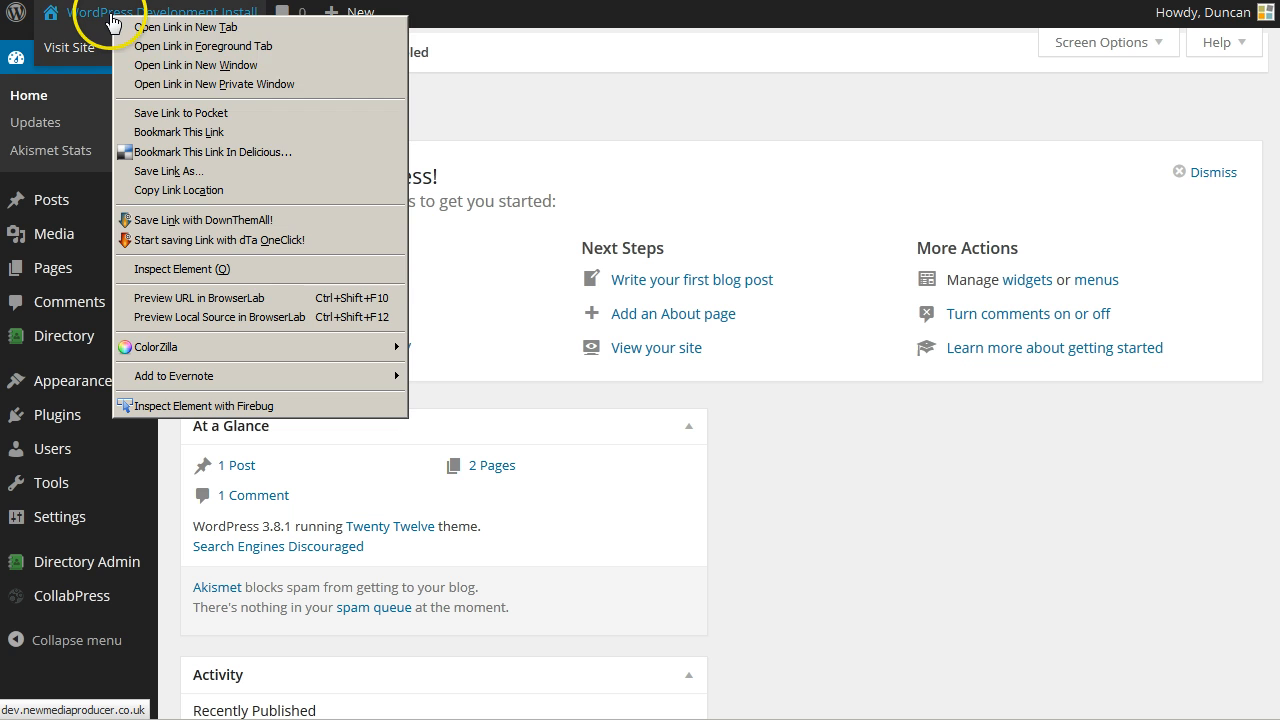
{"action": "left_click", "coordinate": [215, 27]}
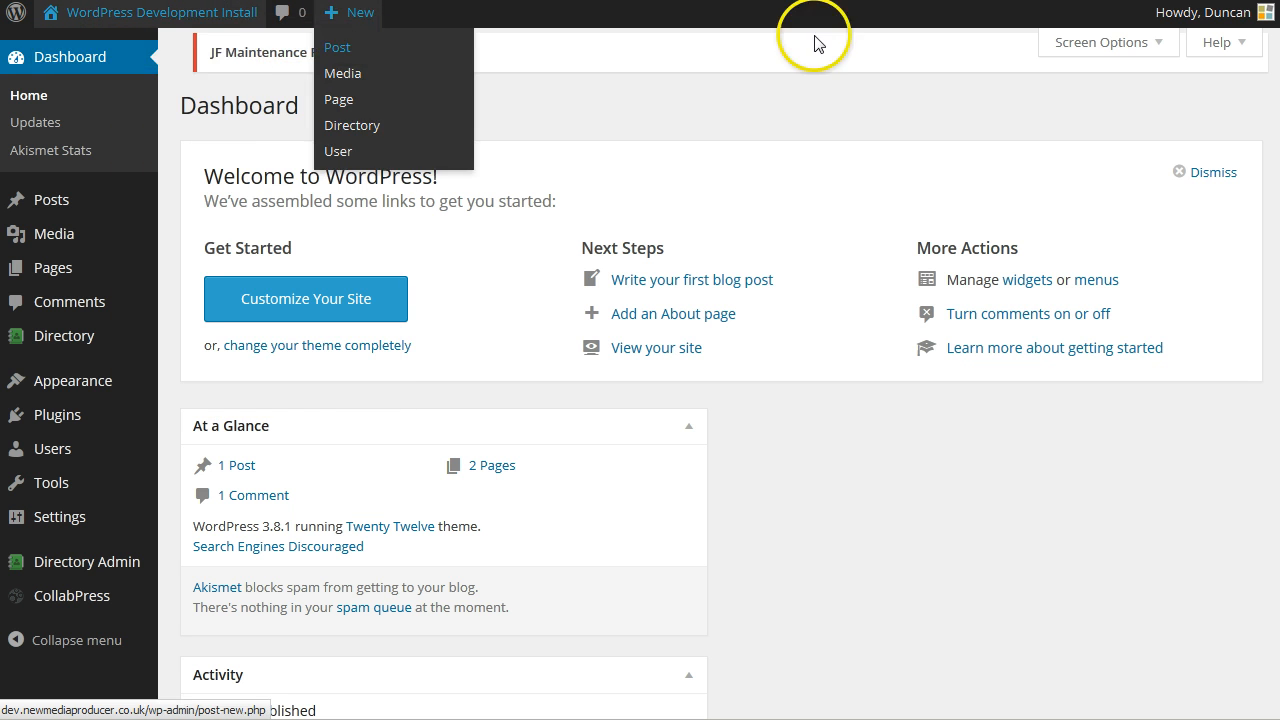
{"action": "key", "text": "ctrl+Tab"}
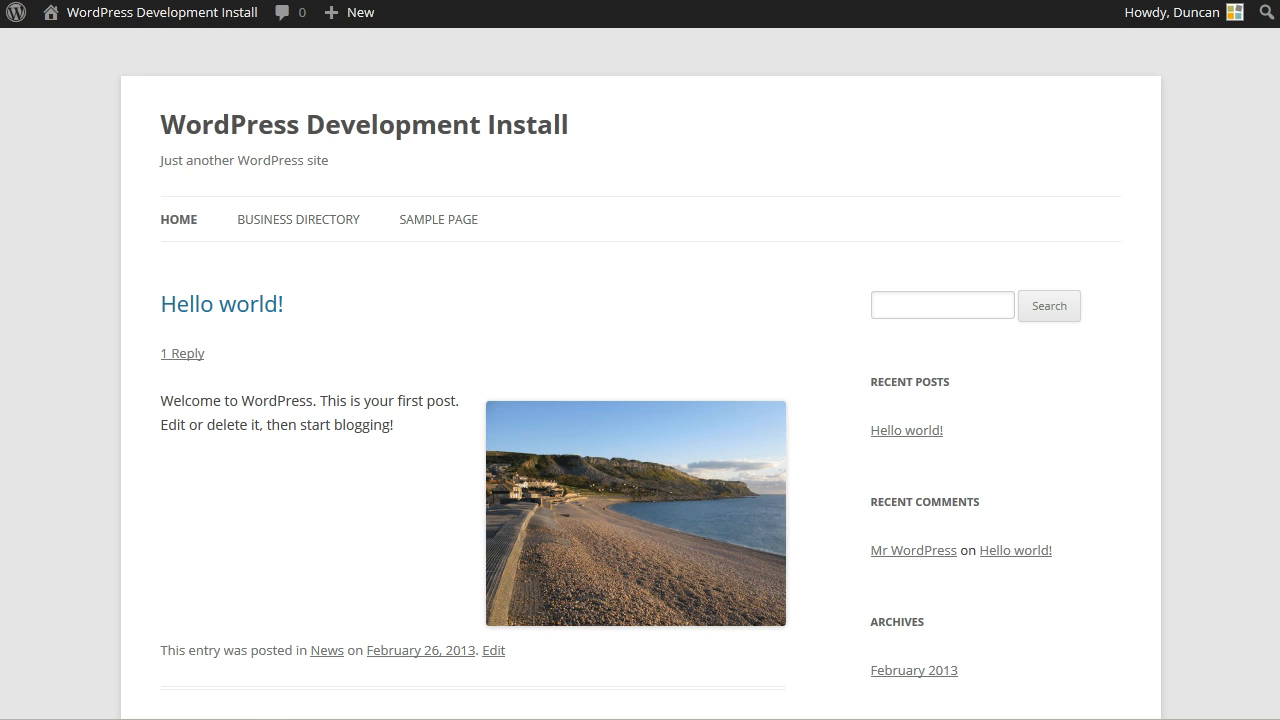
{"action": "key", "text": "ctrl+Tab"}
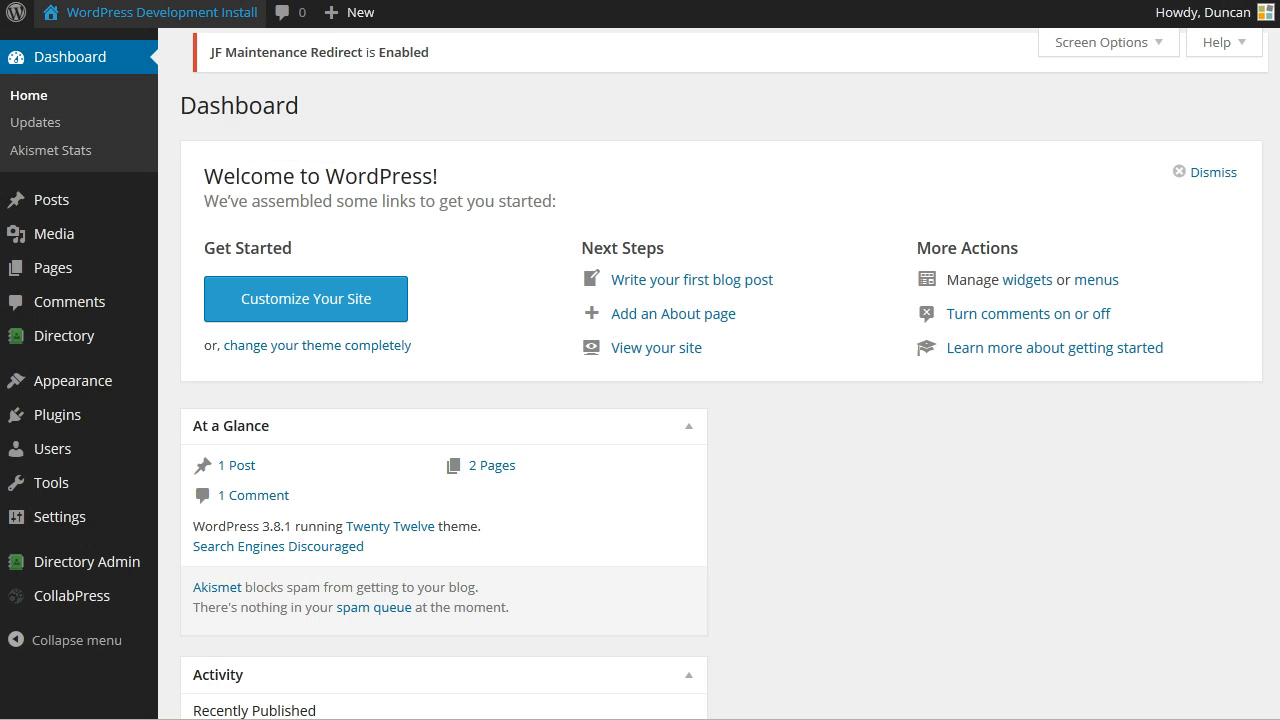
{"action": "key", "text": "ctrl+Tab"}
- Go to Pages and start a new page for Services
{"action": "left_click", "coordinate": [76, 277]}
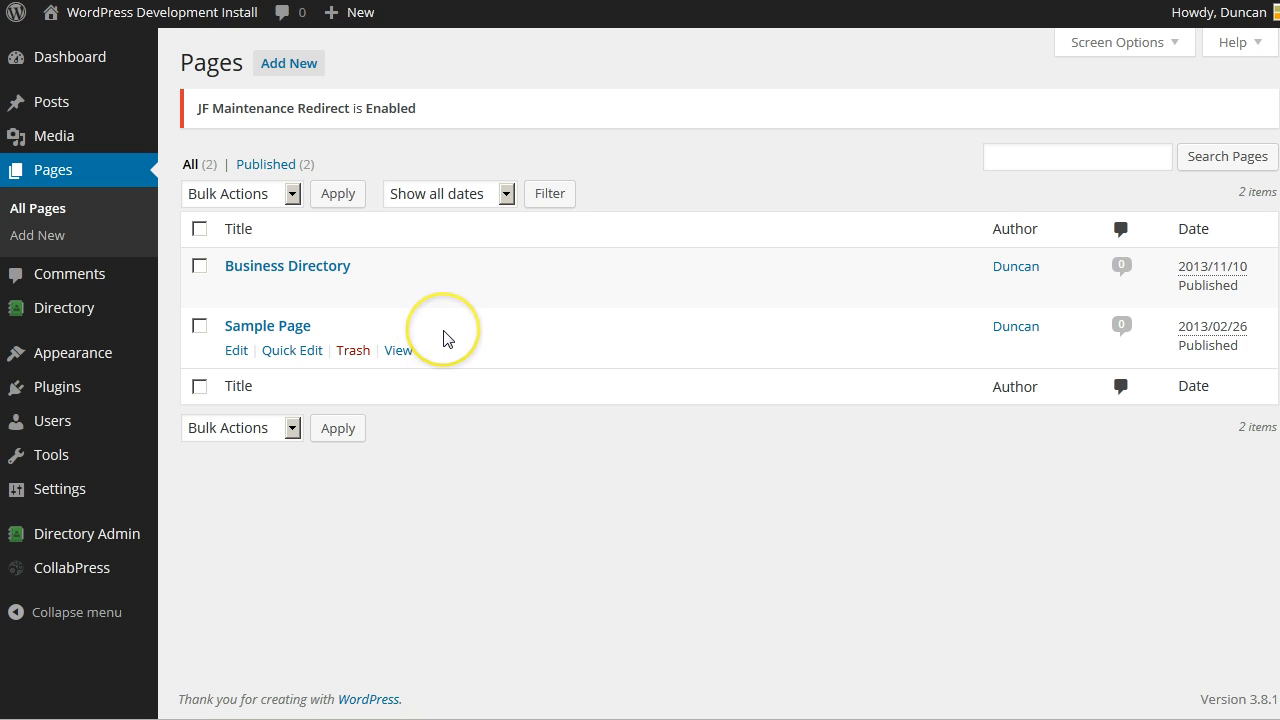
{"action": "left_click", "coordinate": [296, 68]}
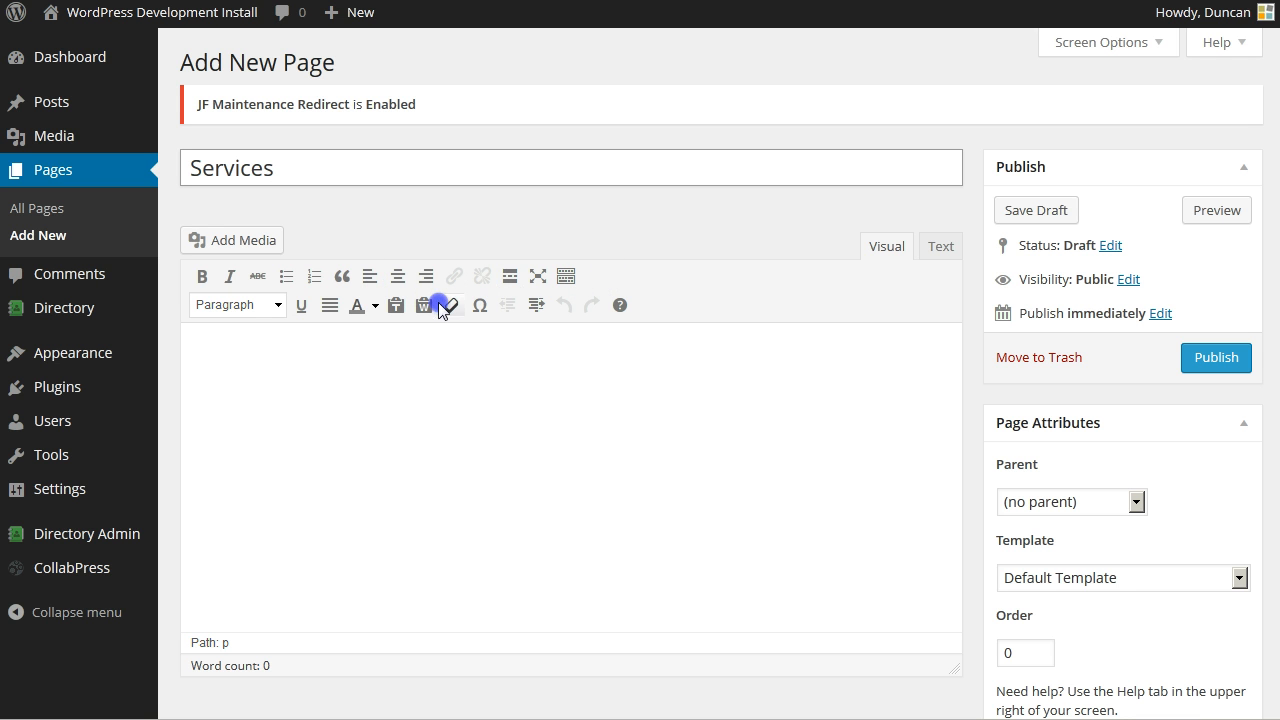
- Show the Kitchen Sink's second toolbar row and place the cursor in the page body for the word Text
{"action": "left_click", "coordinate": [567, 282]}
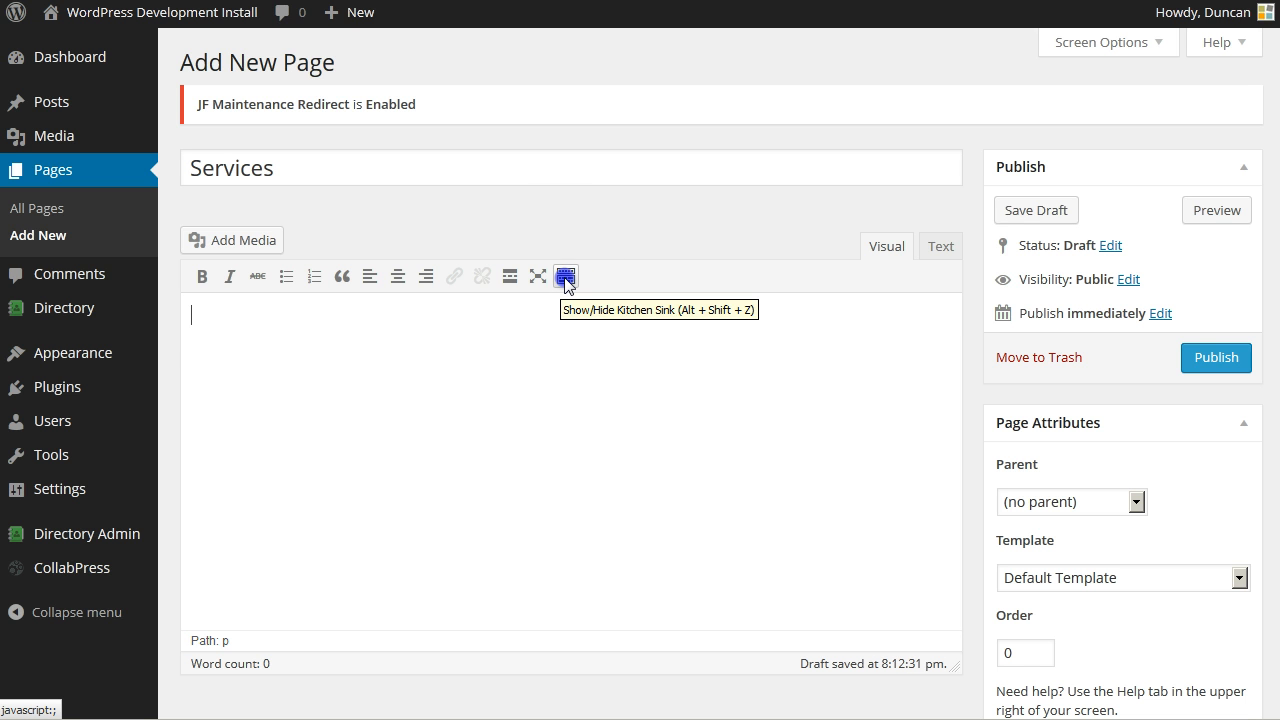
{"action": "left_click", "coordinate": [565, 282]}
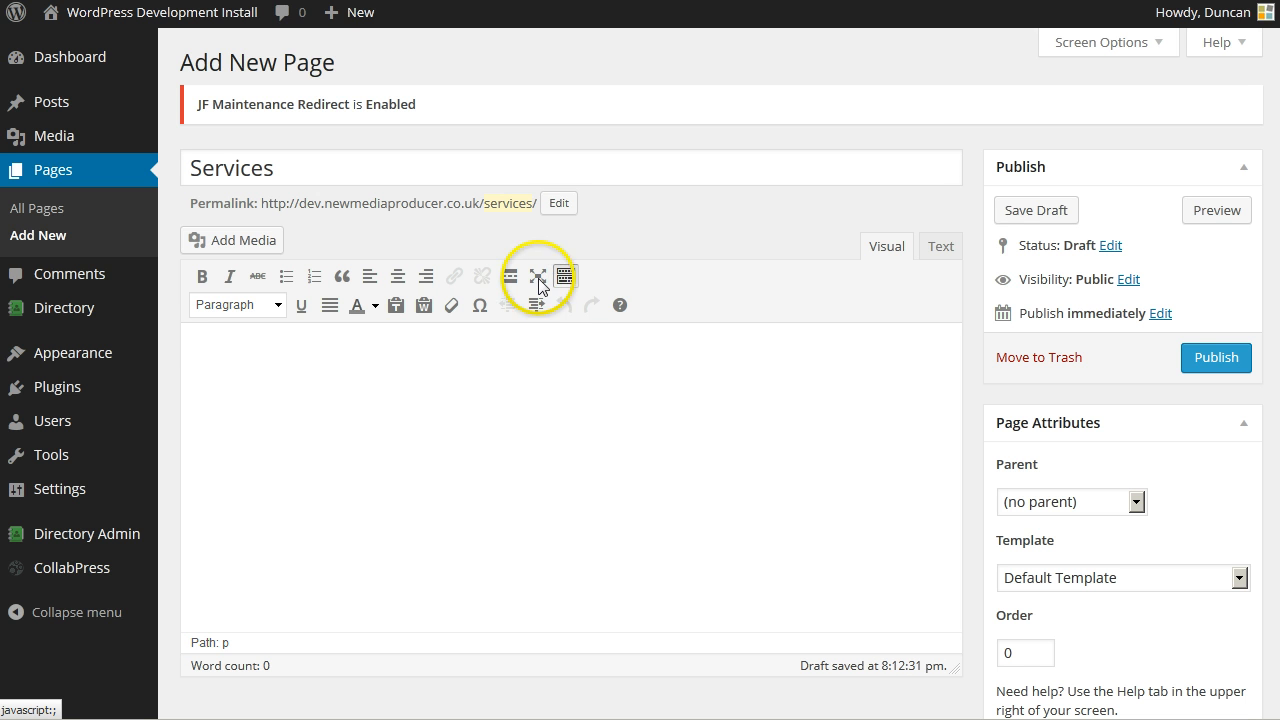
{"action": "left_click", "coordinate": [567, 279]}
{"action": "left_click", "coordinate": [567, 279]}
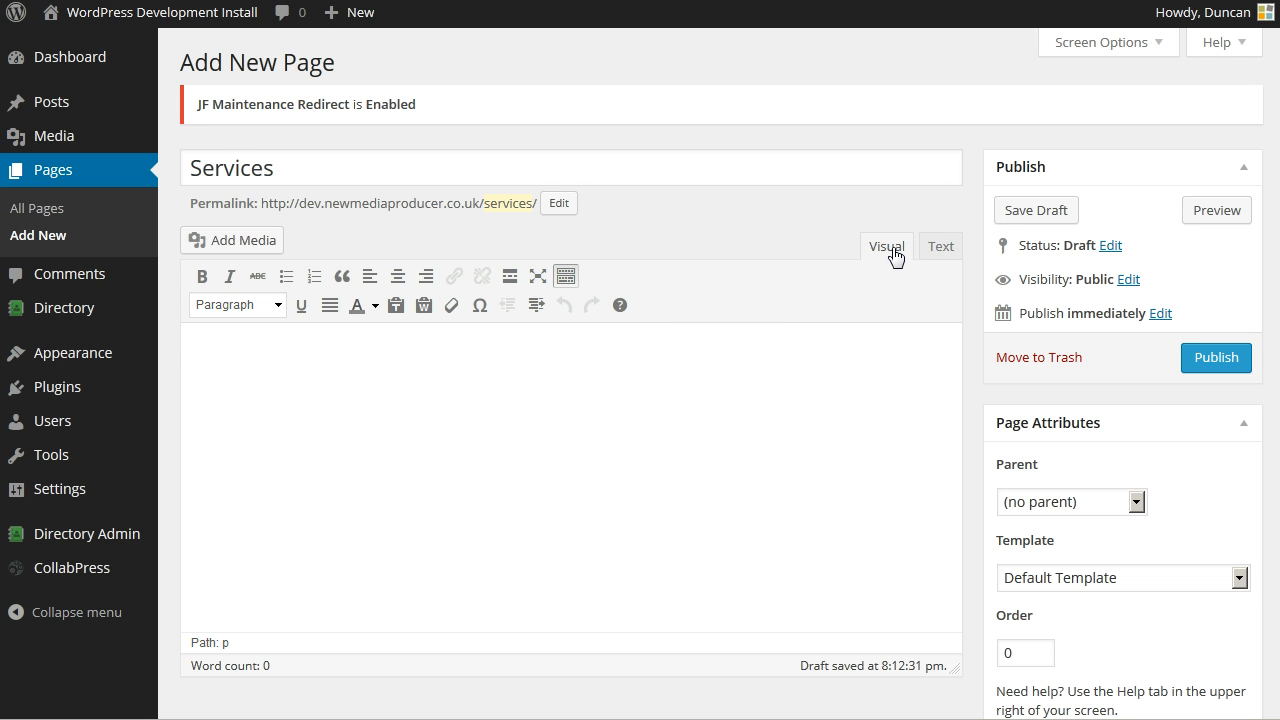
{"action": "left_click", "coordinate": [778, 370]}
{"action": "left_click", "coordinate": [770, 372]}
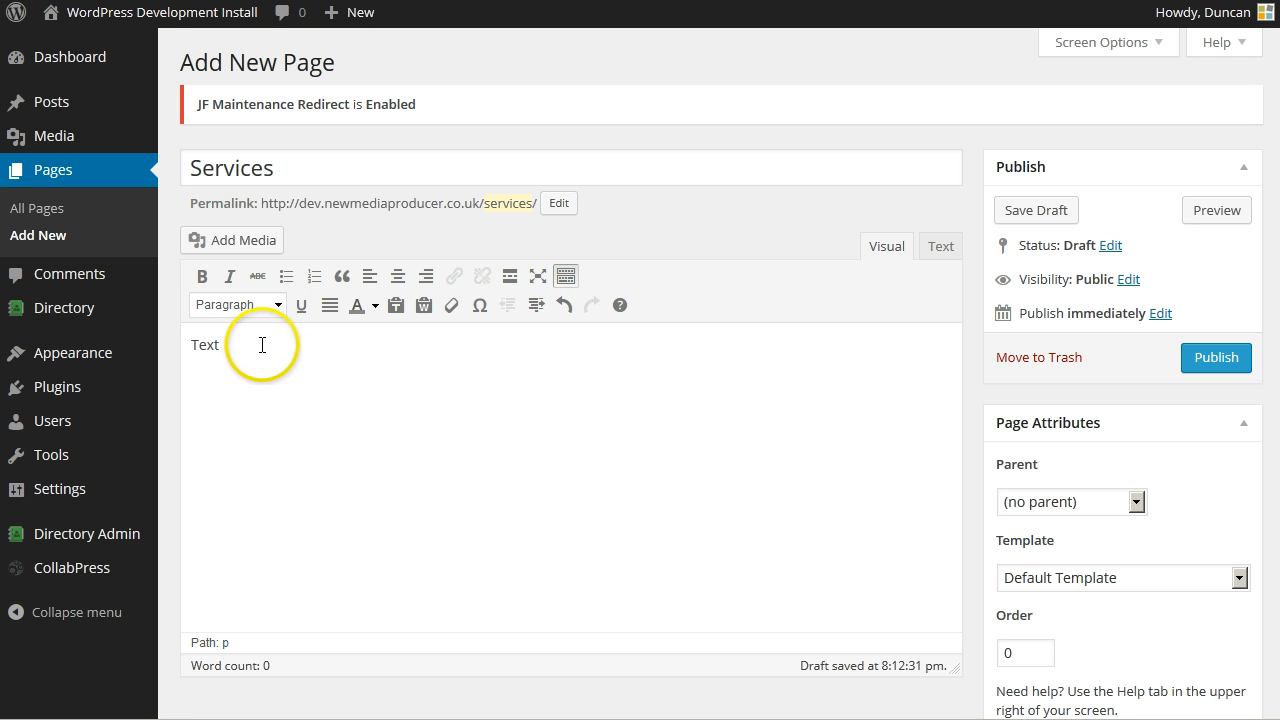
{"action": "double_click", "coordinate": [204, 345]}
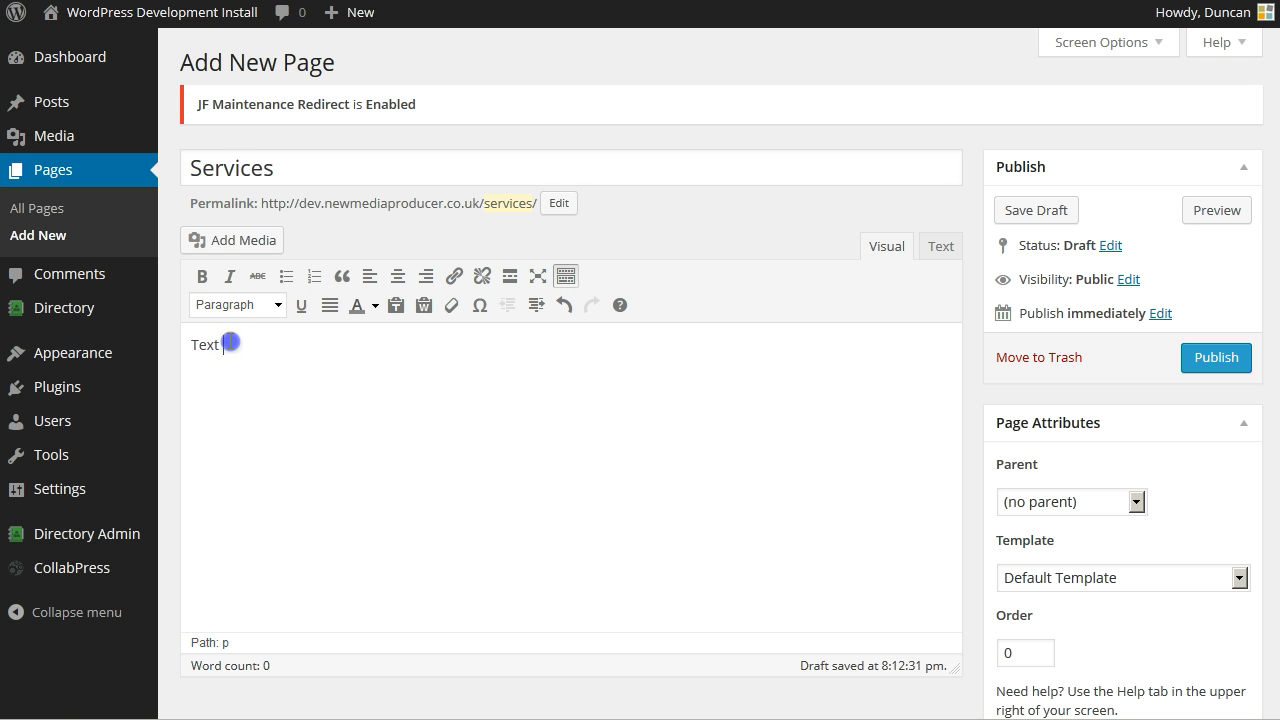
{"action": "left_click", "coordinate": [199, 278]}
{"action": "left_click", "coordinate": [231, 277]}
{"action": "left_click_drag", "start_coordinate": [254, 348], "coordinate": [176, 346]}
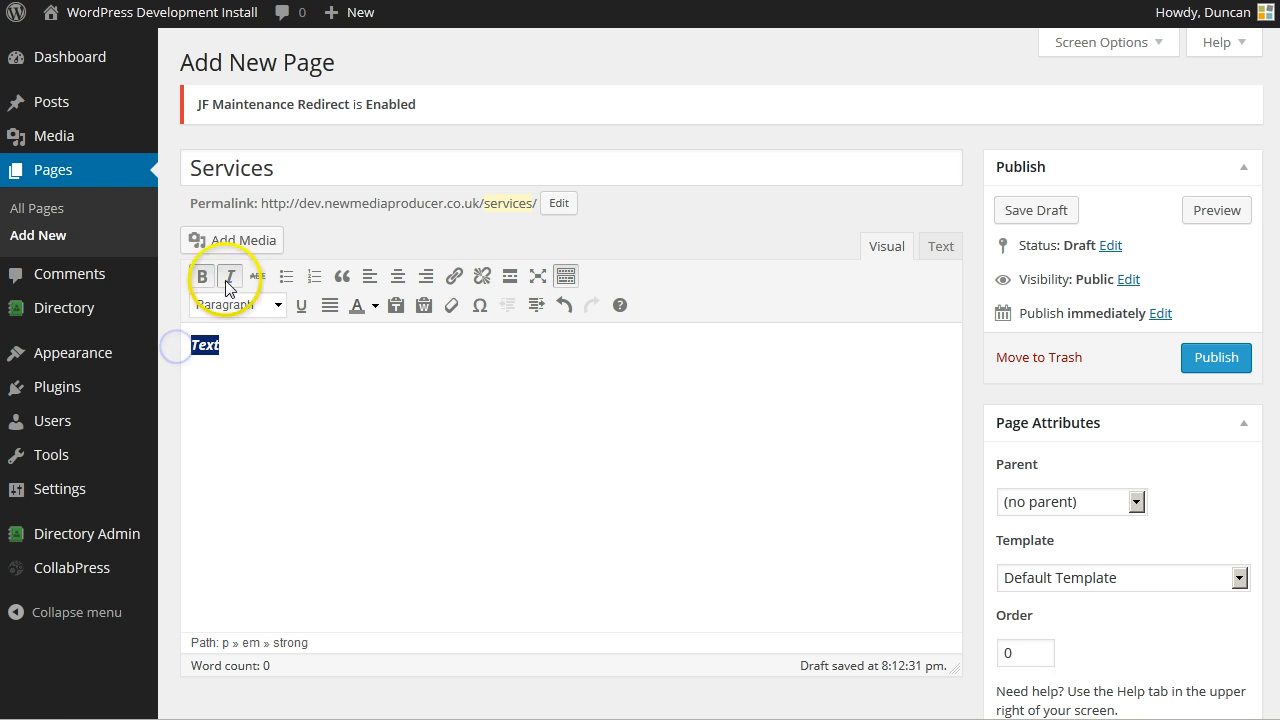
{"action": "left_click", "coordinate": [229, 277]}
{"action": "left_click", "coordinate": [201, 277]}
{"action": "left_click", "coordinate": [243, 330]}
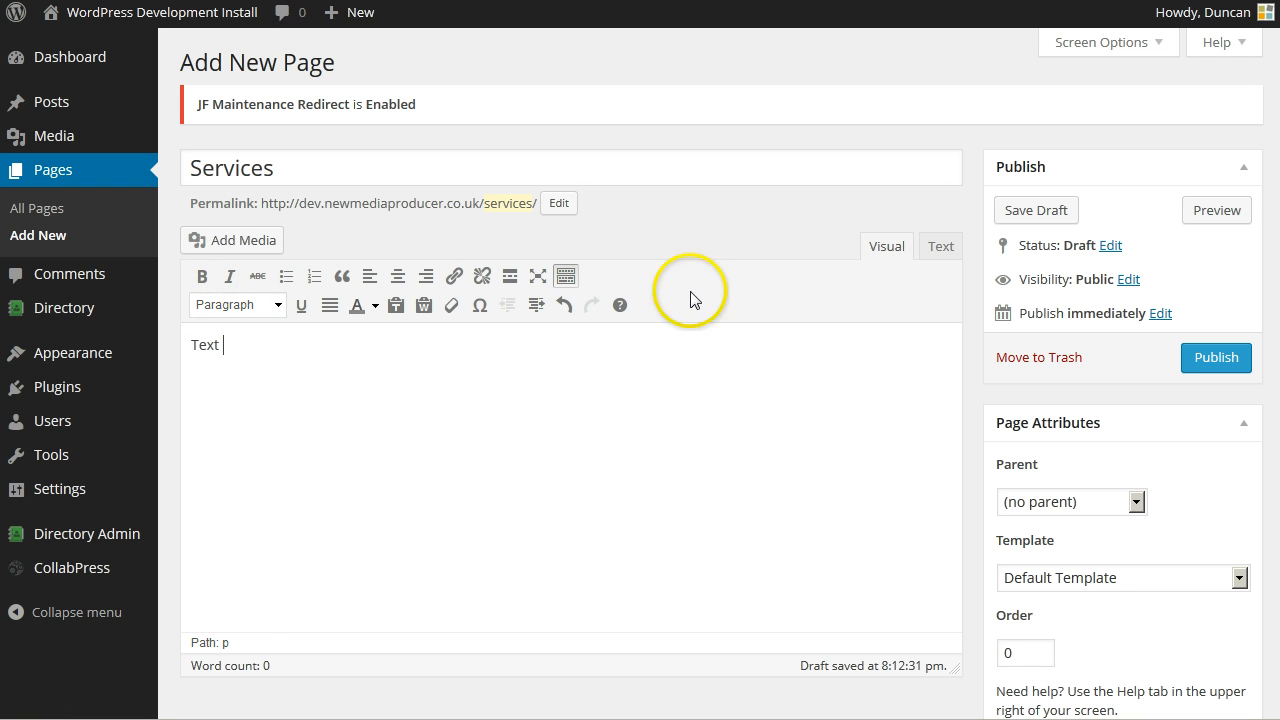
{"action": "left_click", "coordinate": [940, 247]}
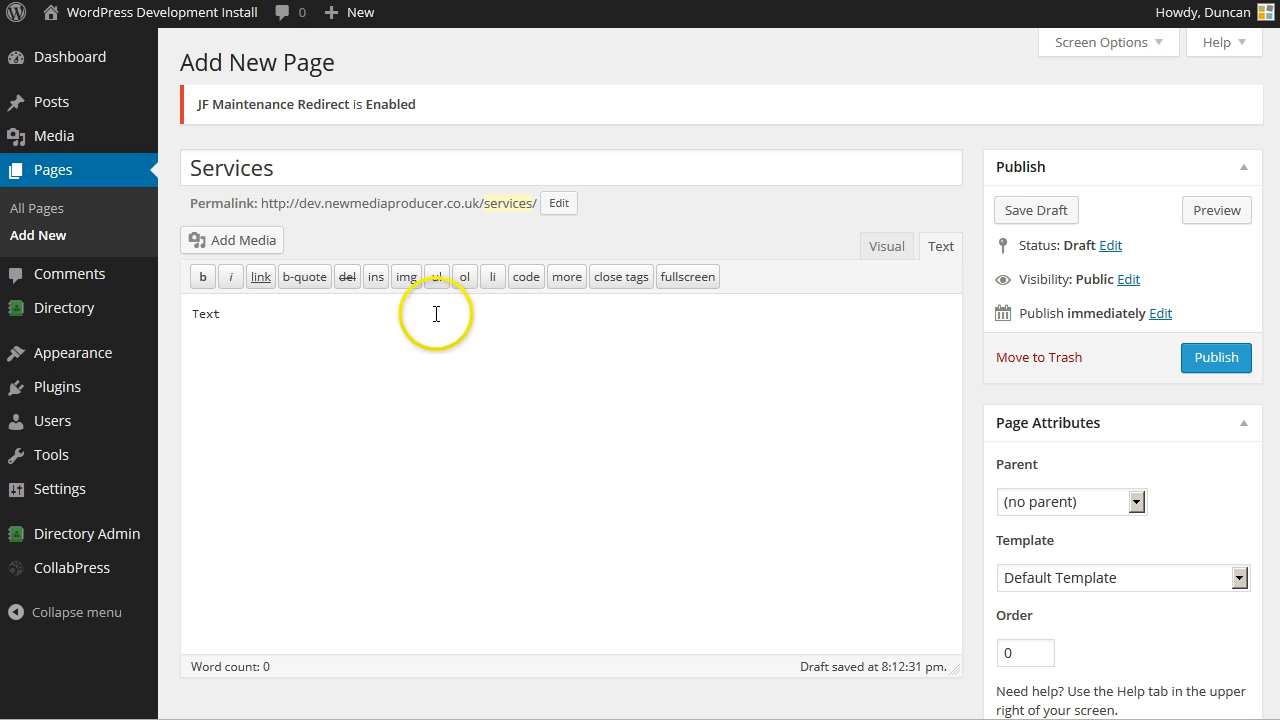
{"action": "left_click", "coordinate": [887, 250]}
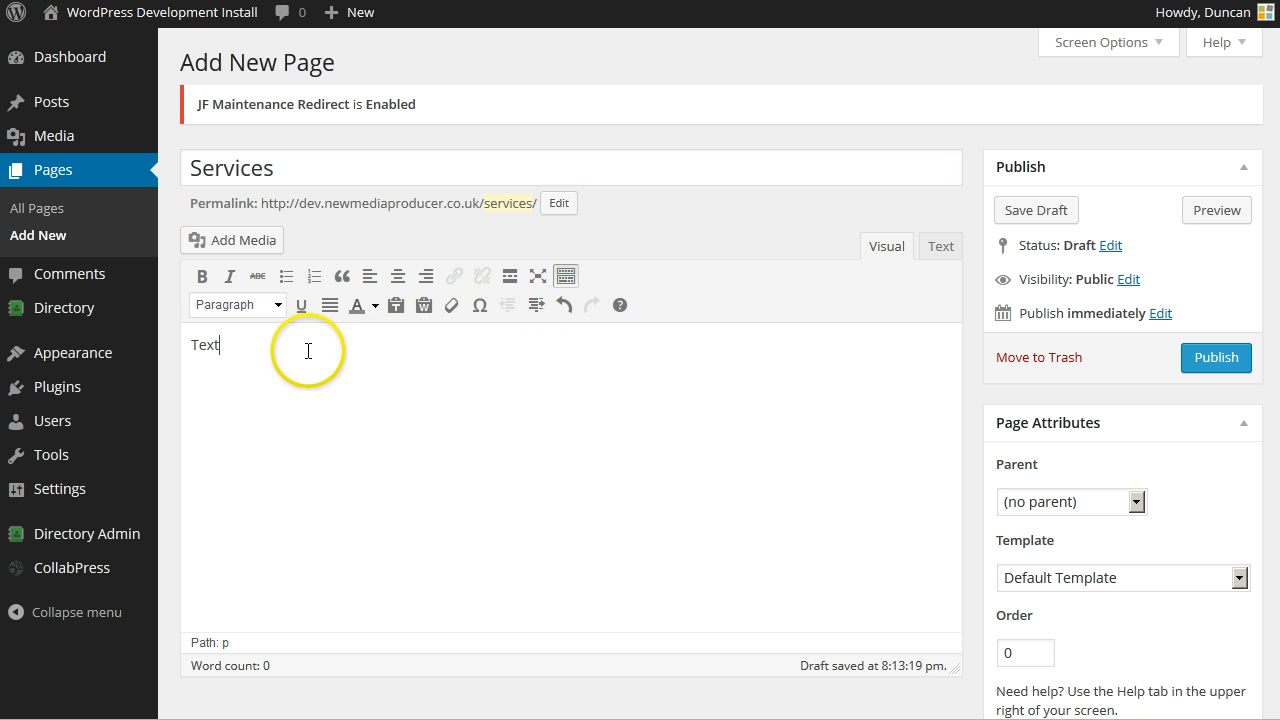
- Generate two paragraphs of lorem ipsum with Dummy Lipsum and copy them
{"action": "left_click", "coordinate": [294, 0]}
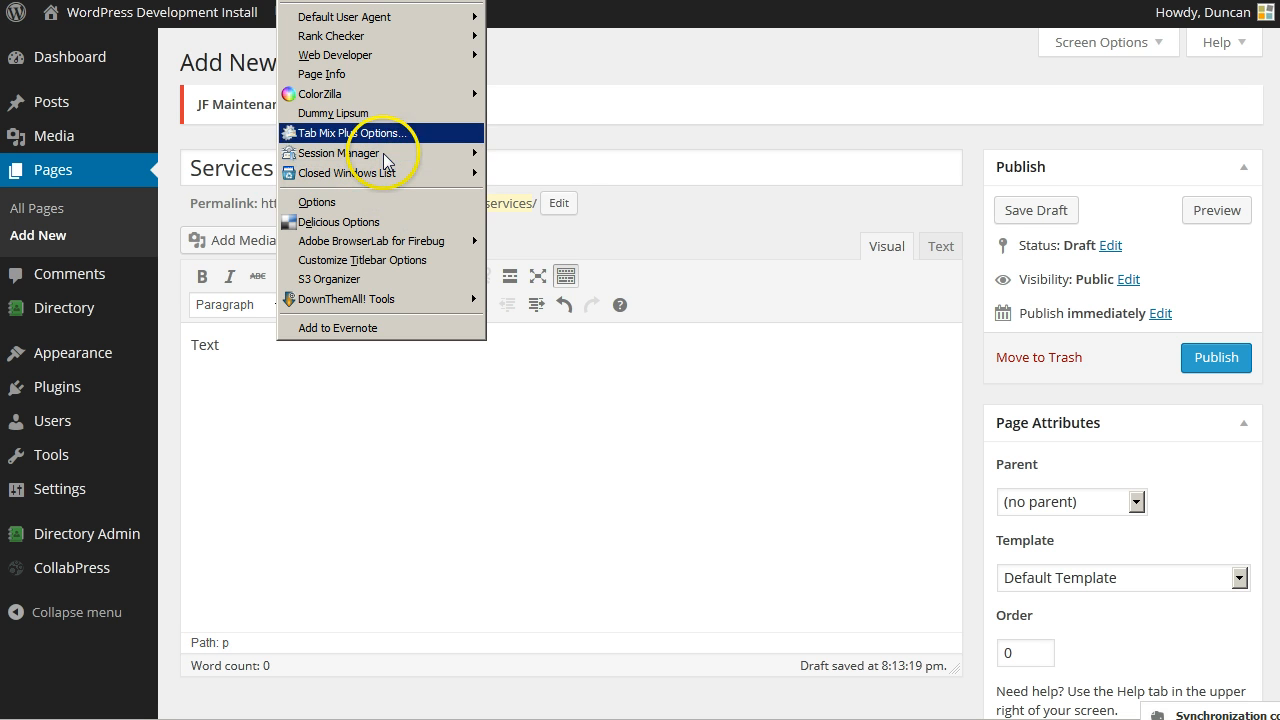
{"action": "left_click", "coordinate": [385, 114]}
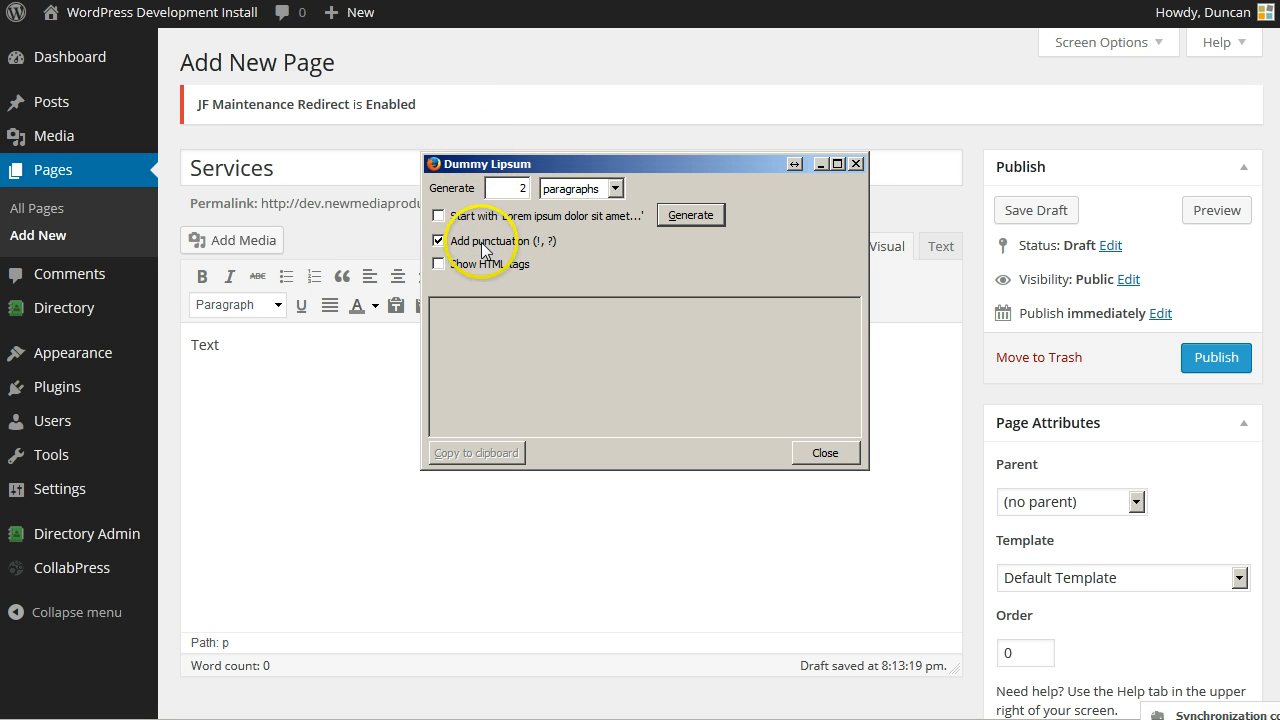
{"action": "left_click", "coordinate": [690, 216]}
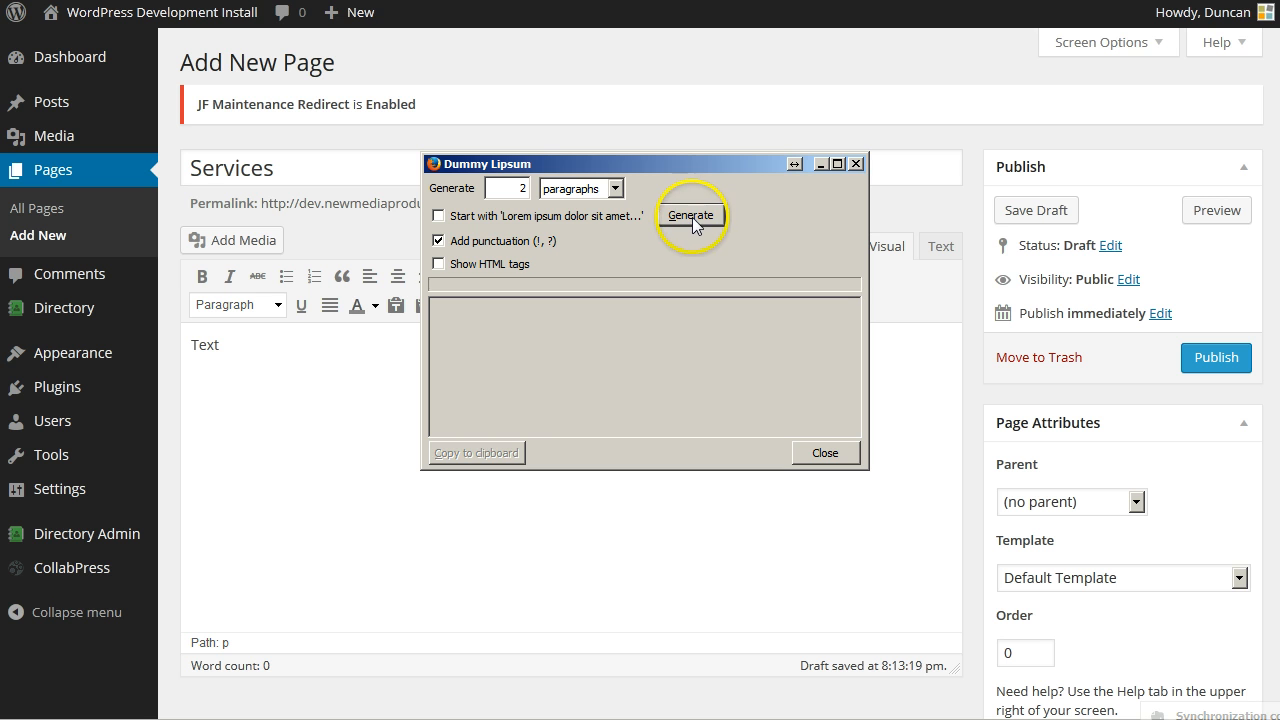
{"action": "left_click", "coordinate": [515, 446]}
{"action": "left_click", "coordinate": [820, 453]}
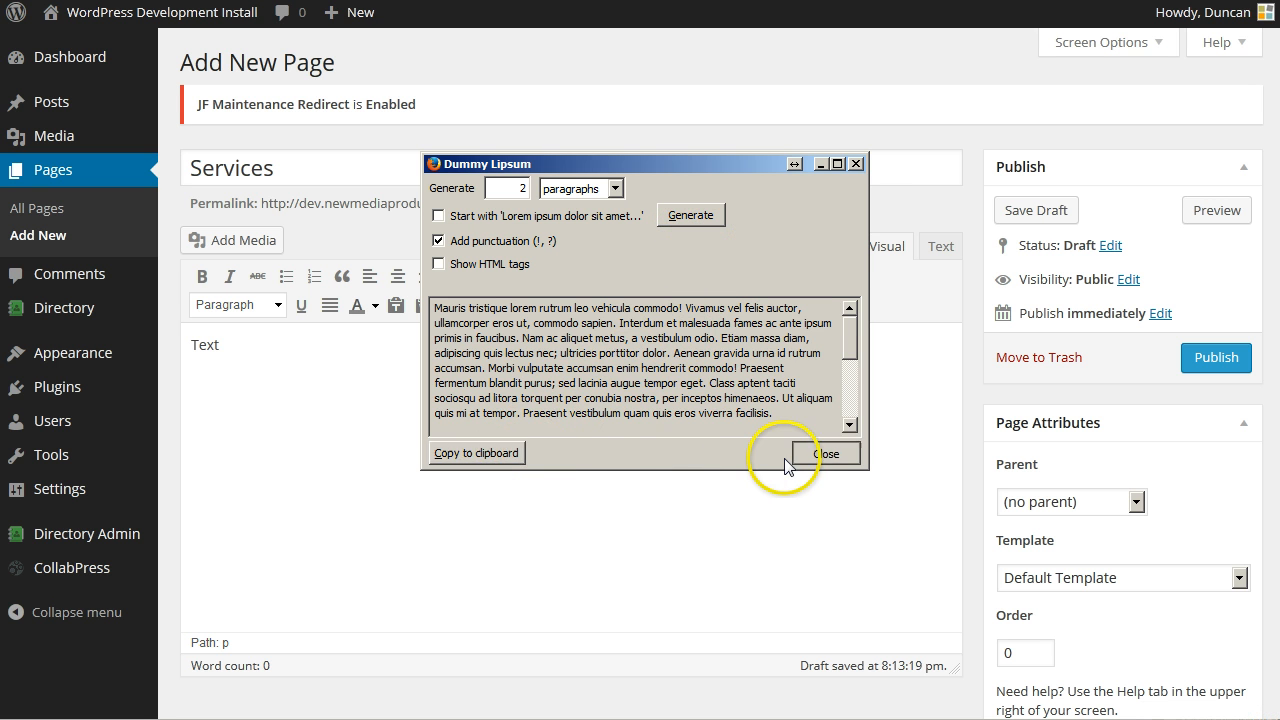
- Paste the lorem ipsum over the word 'Text' in the page body
{"action": "double_click", "coordinate": [297, 346]}
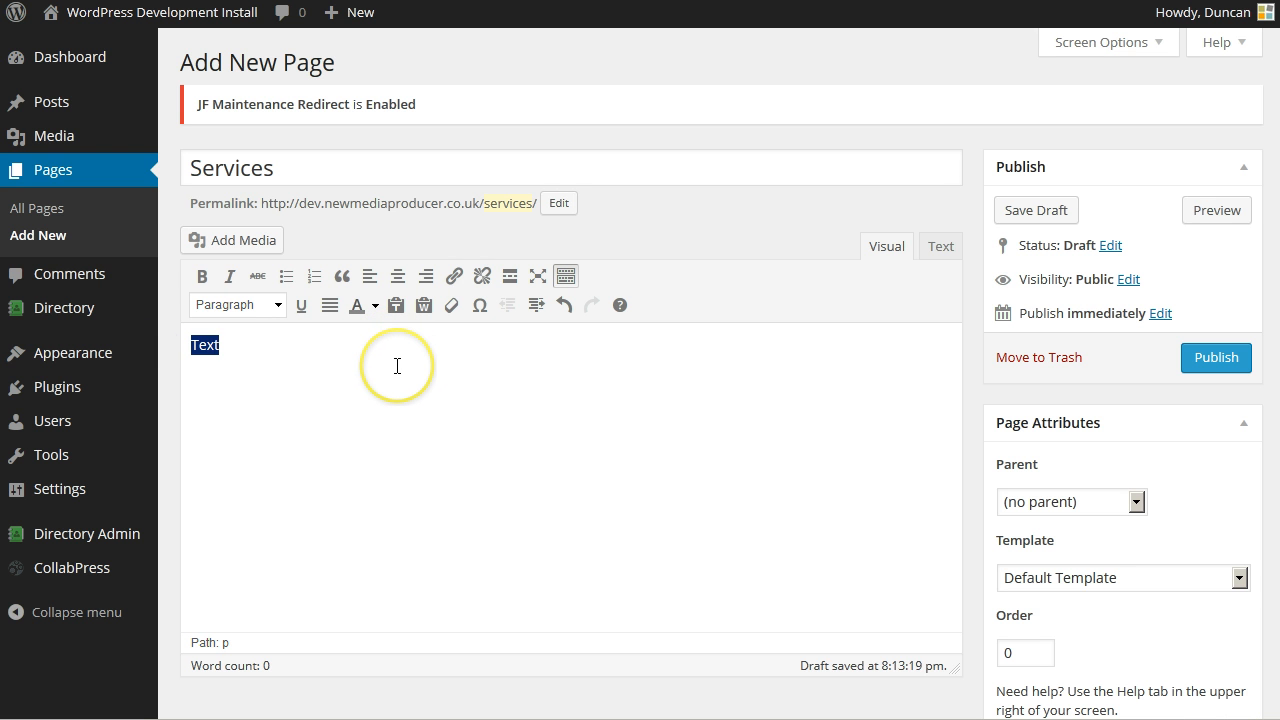
{"action": "key", "text": "ctrl+v"}
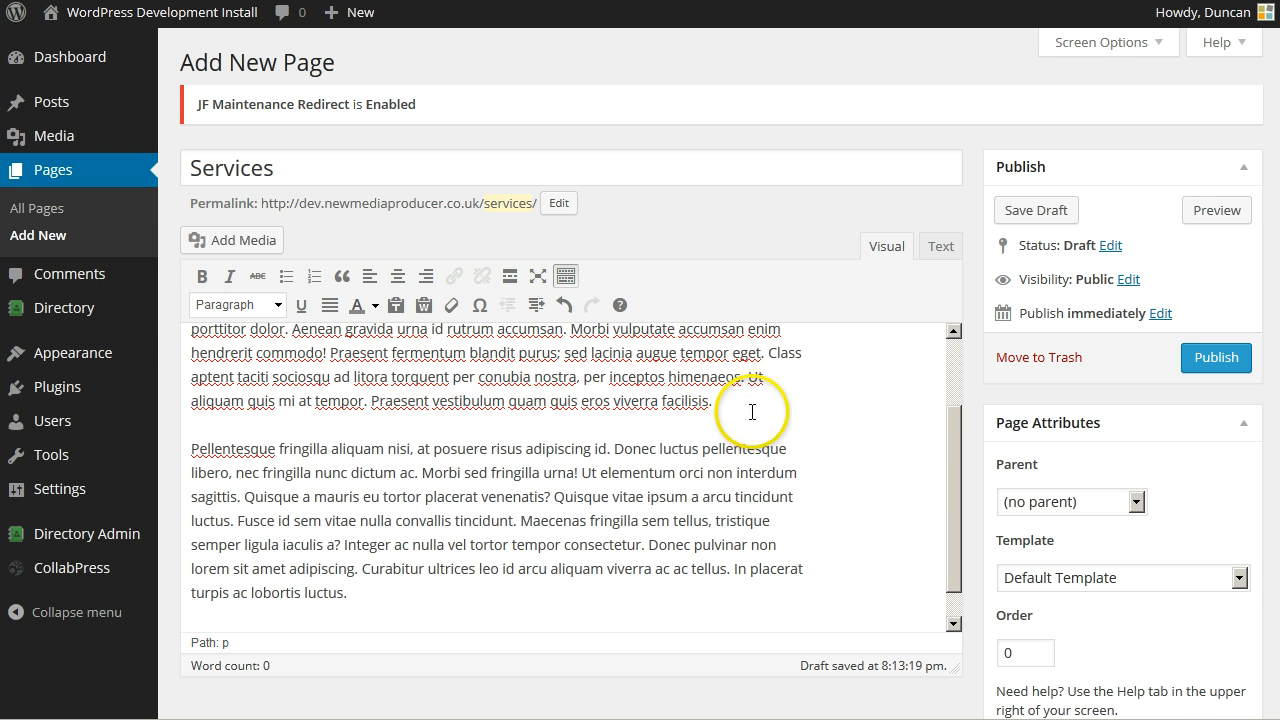
{"action": "left_click_drag", "start_coordinate": [953, 460], "coordinate": [957, 384]}
{"action": "left_click_drag", "start_coordinate": [954, 359], "coordinate": [946, 331]}
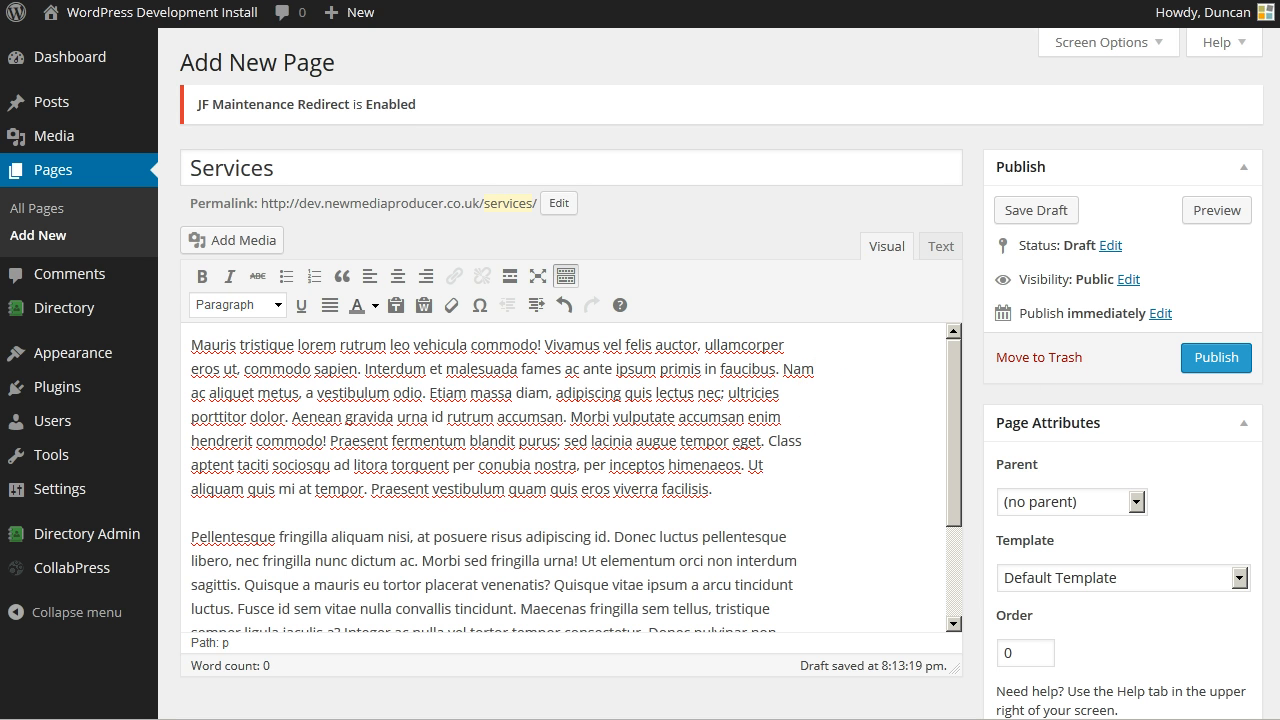
{"action": "scroll", "coordinate": [720, 400], "scroll_direction": "down", "scroll_amount": 1}
{"action": "scroll", "coordinate": [720, 400], "scroll_direction": "down", "scroll_amount": 1}
{"action": "scroll", "coordinate": [720, 400], "scroll_direction": "up", "scroll_amount": 1}
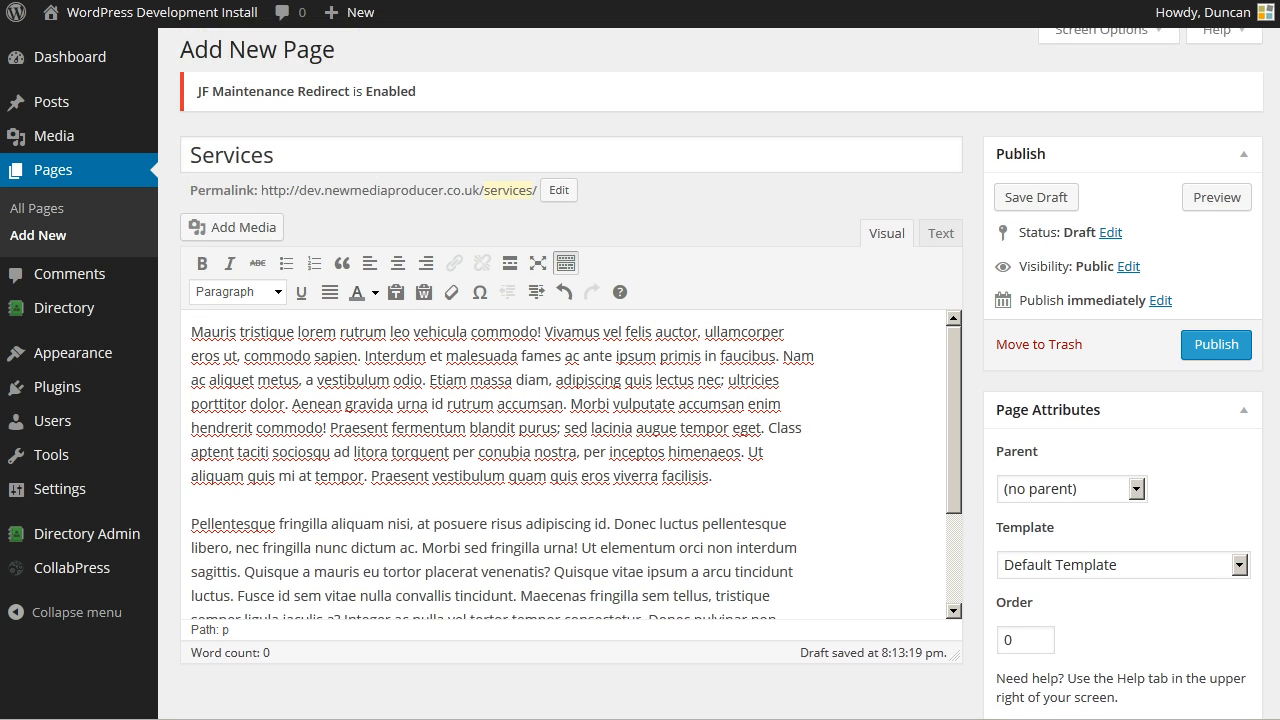
{"action": "left_click_drag", "start_coordinate": [953, 372], "coordinate": [953, 341]}
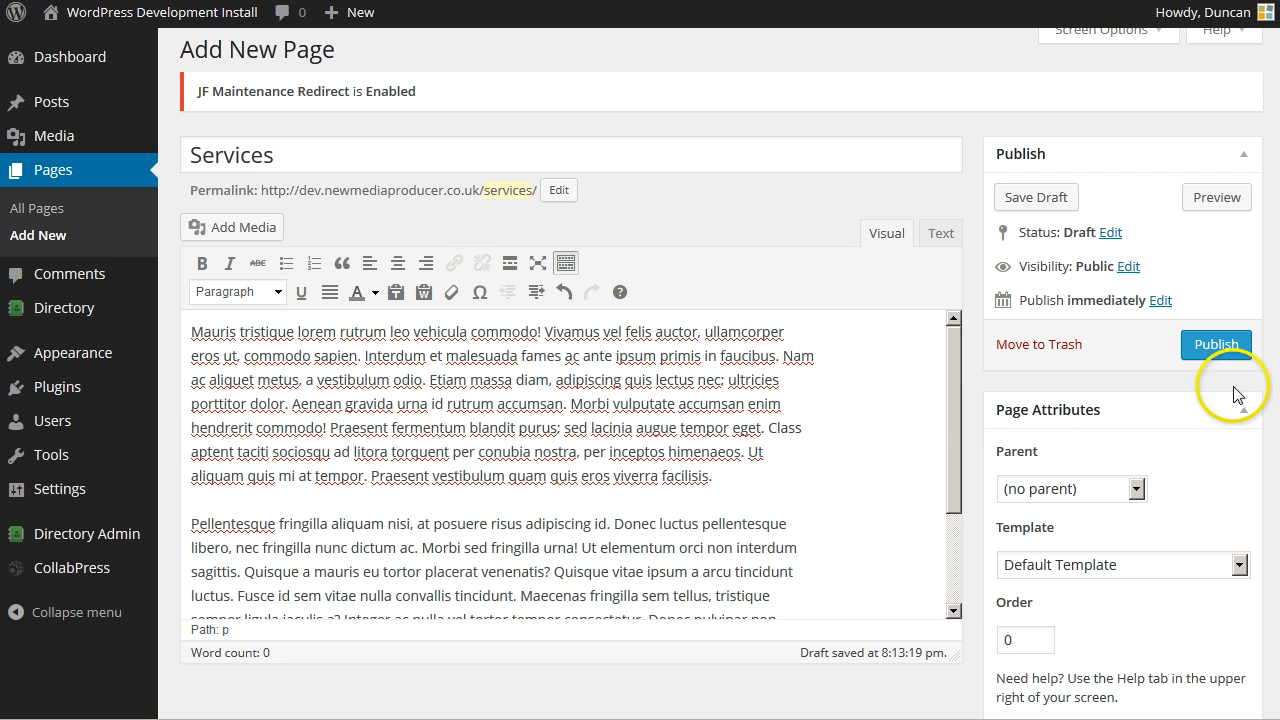
{"action": "scroll", "coordinate": [1262, 390], "scroll_direction": "down", "scroll_amount": 1}
{"action": "scroll", "coordinate": [1262, 400], "scroll_direction": "up", "scroll_amount": 2}
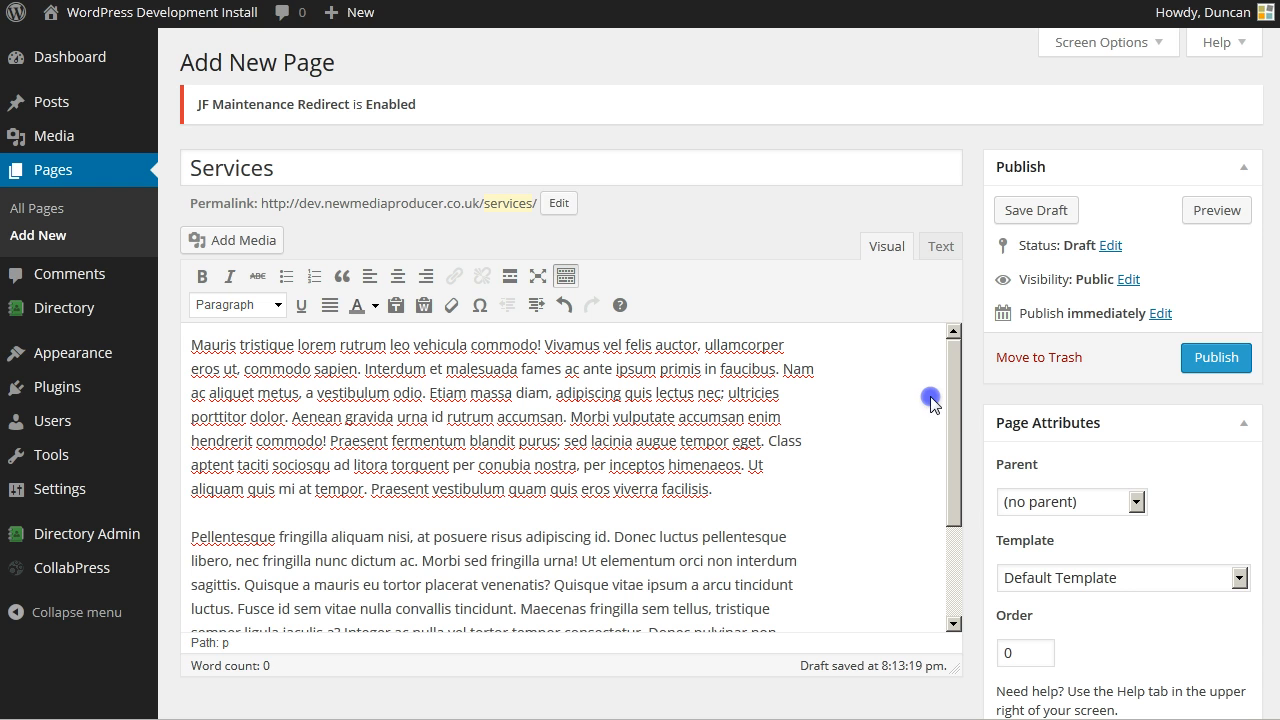
- Publish the Services page, leaving its Parent set to (no parent)
{"action": "left_click", "coordinate": [1203, 360]}
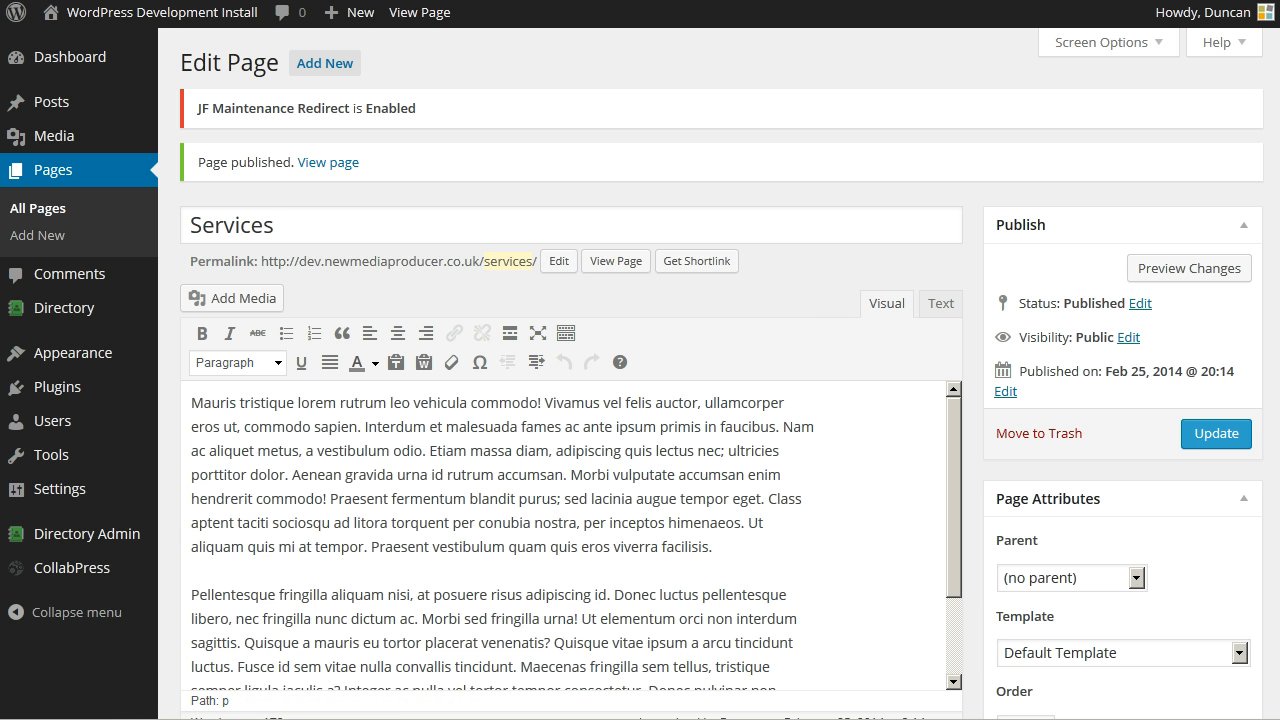
{"action": "scroll", "coordinate": [1268, 326], "scroll_direction": "down", "scroll_amount": 1}
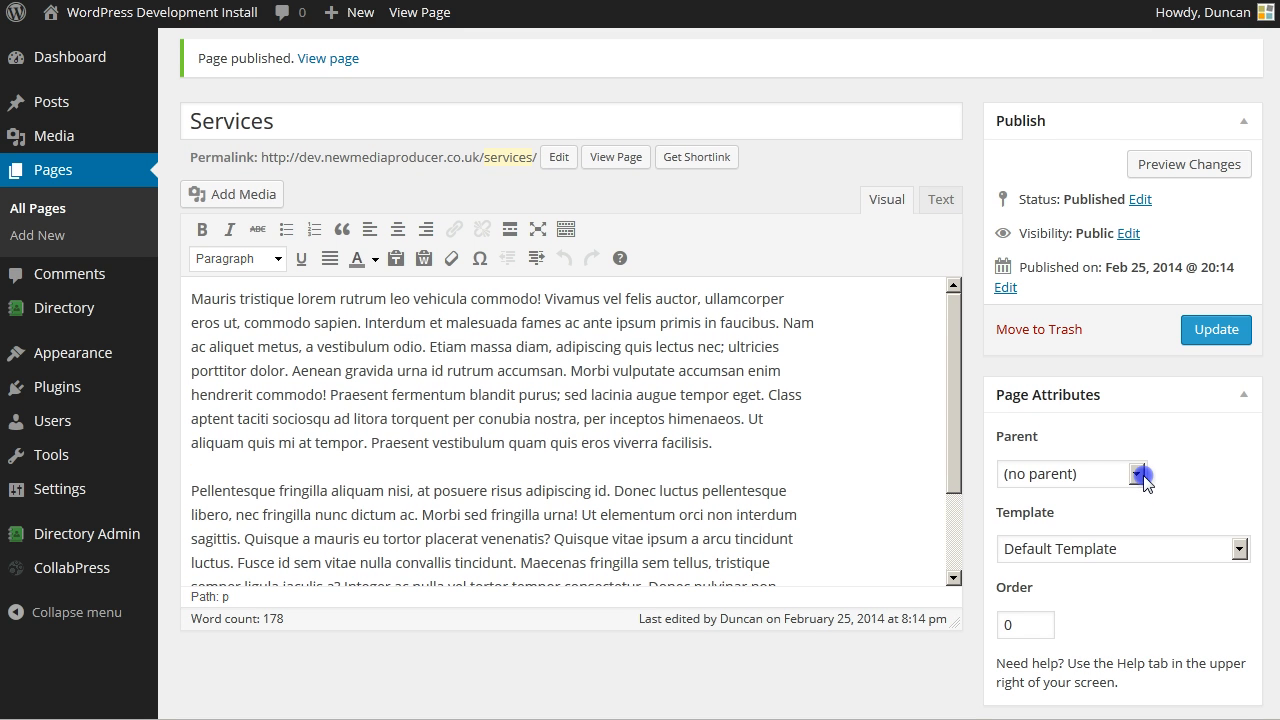
{"action": "left_click", "coordinate": [1138, 474]}
{"action": "left_click", "coordinate": [1142, 476]}
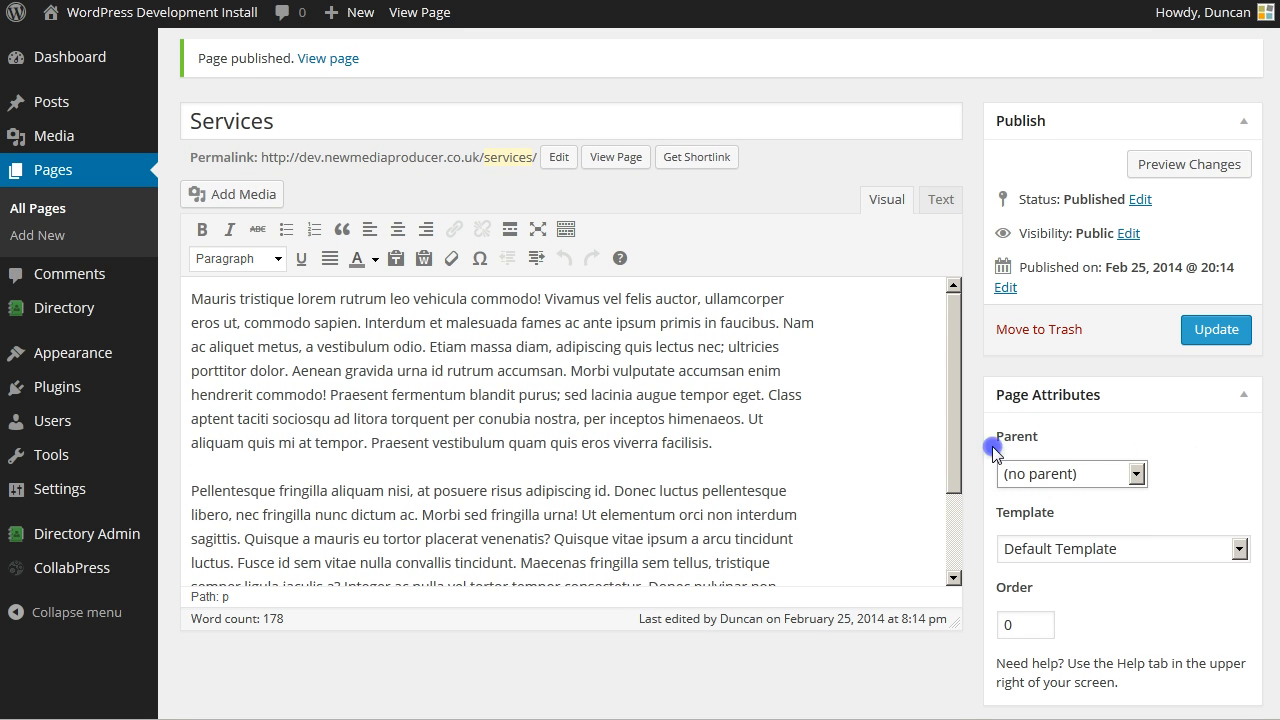
{"action": "left_click", "coordinate": [1052, 474]}
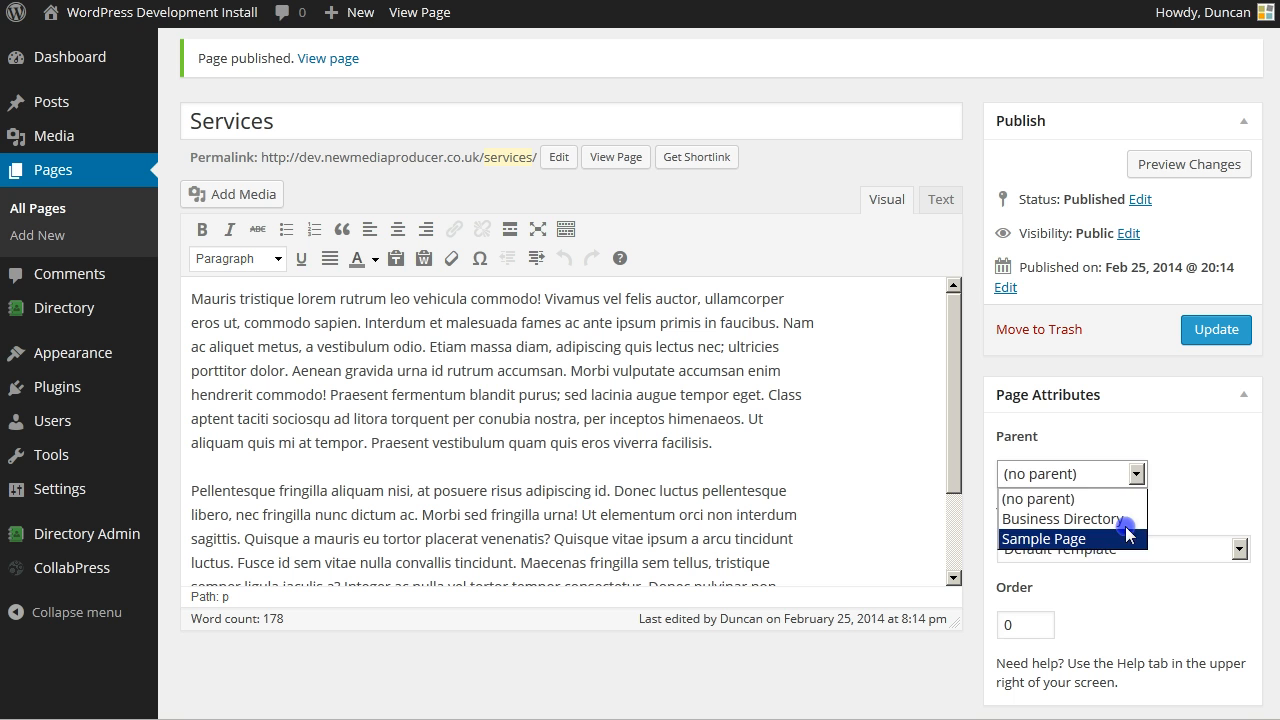
{"action": "left_click", "coordinate": [1187, 447]}
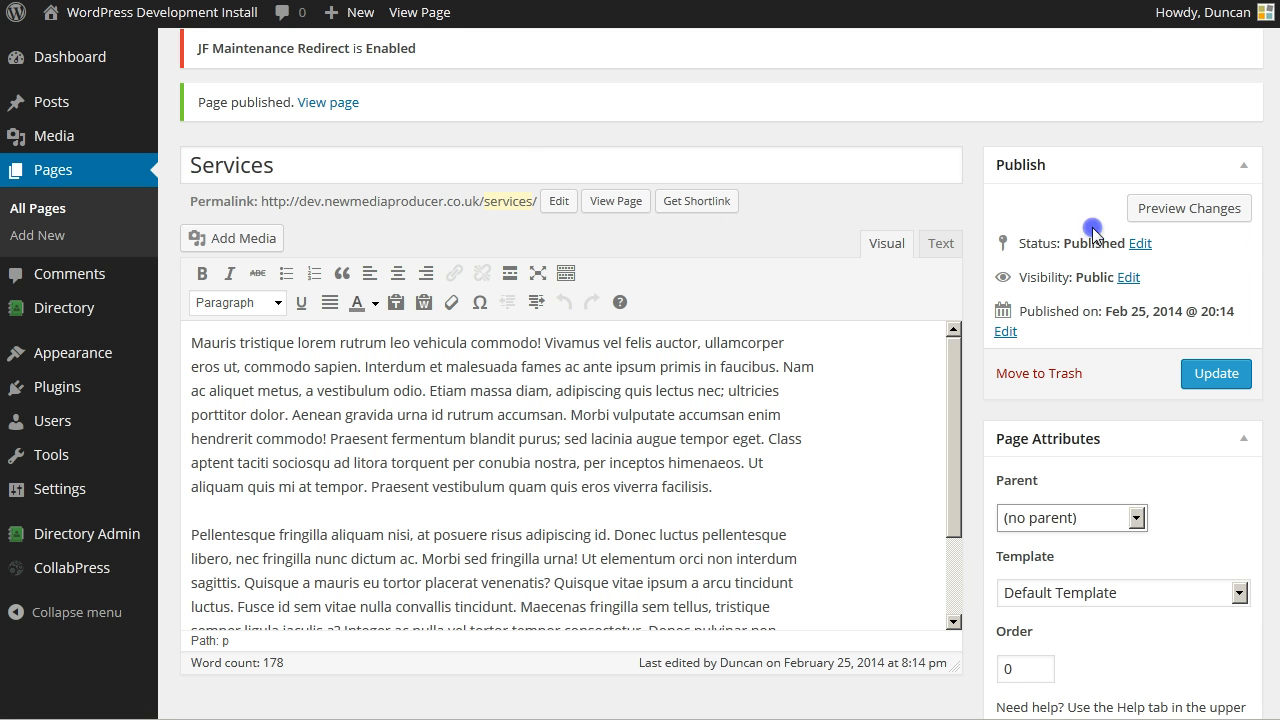
{"action": "scroll", "coordinate": [720, 374], "scroll_direction": "up", "scroll_amount": 1}
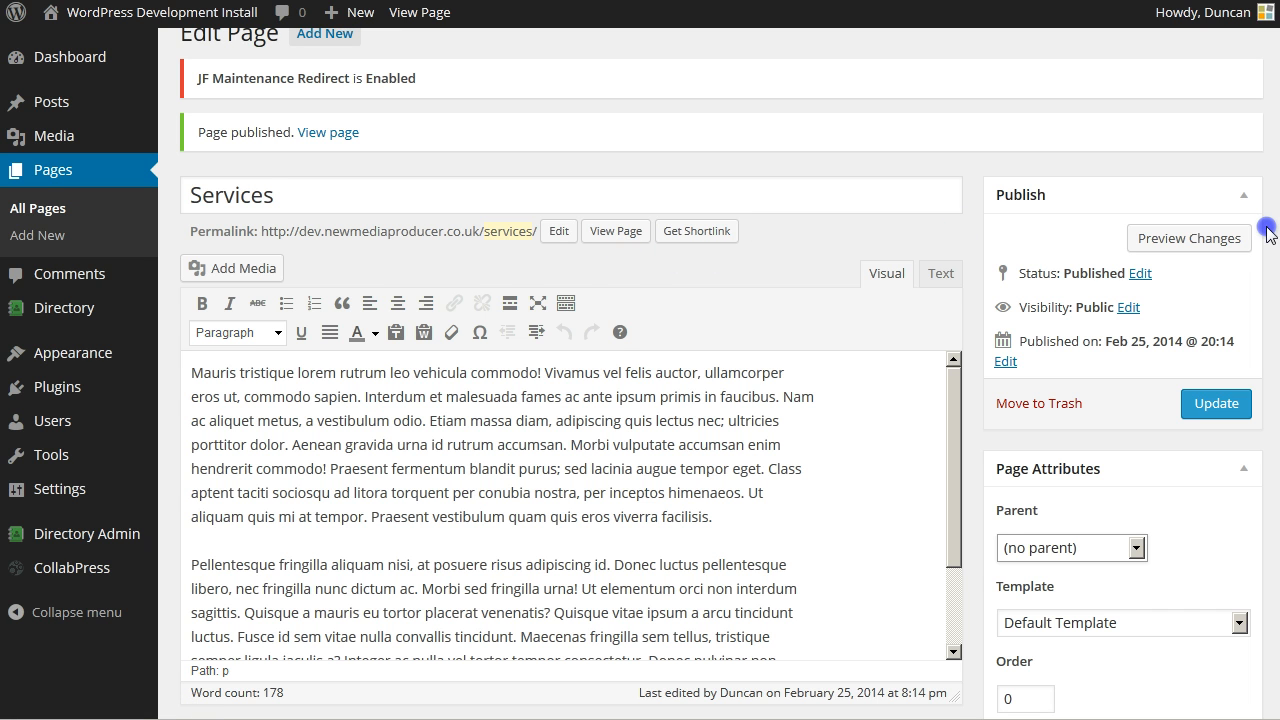
{"action": "scroll", "coordinate": [1268, 232], "scroll_direction": "down", "scroll_amount": 4}
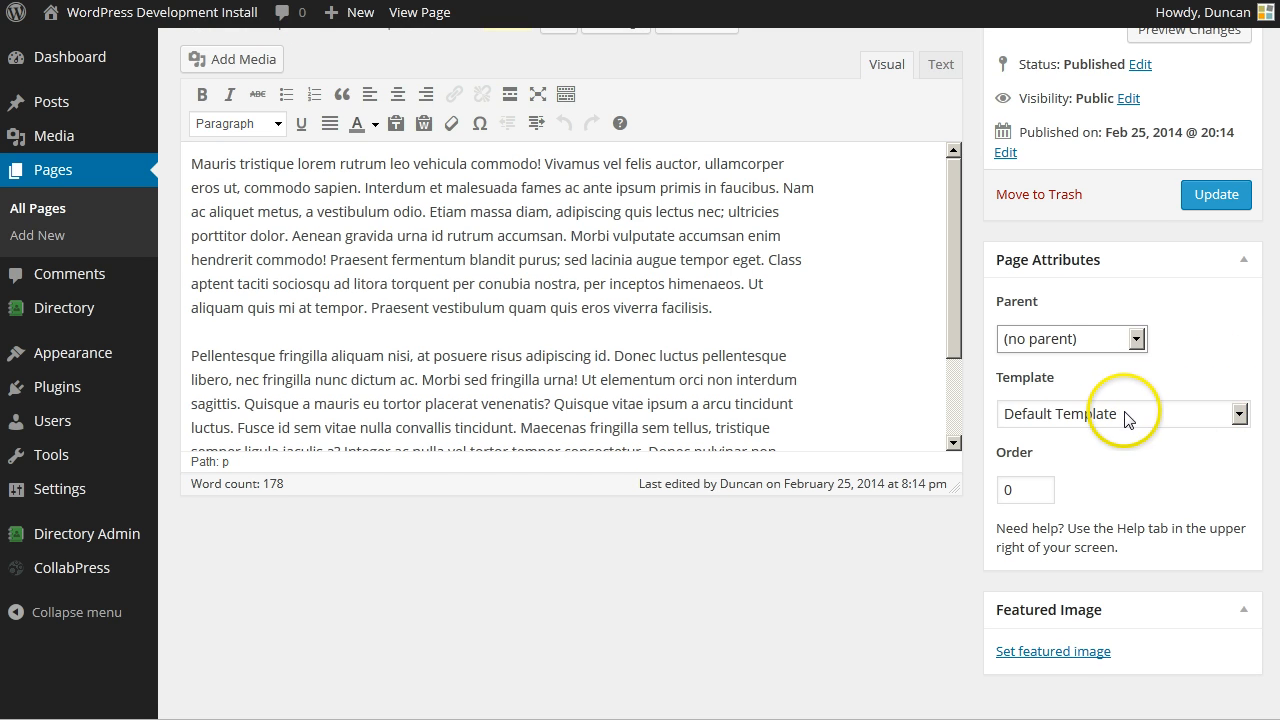
{"action": "left_click", "coordinate": [1239, 415]}
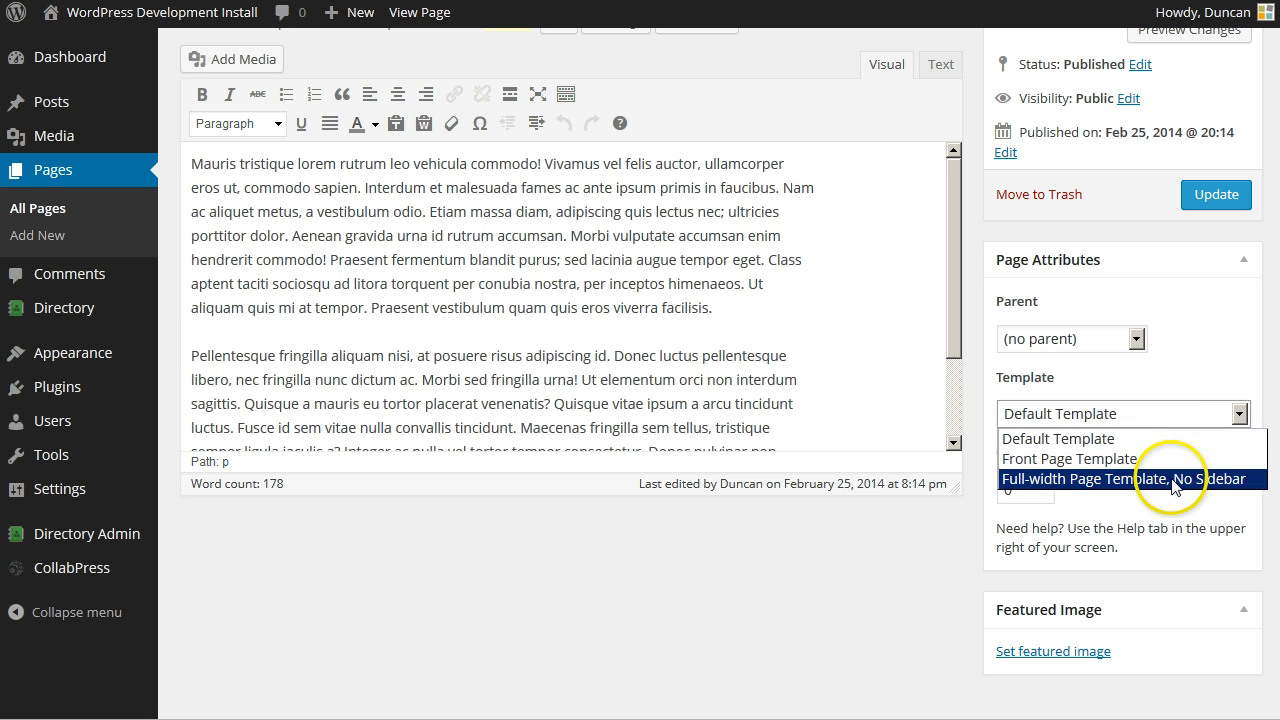
{"action": "left_click", "coordinate": [1190, 387]}
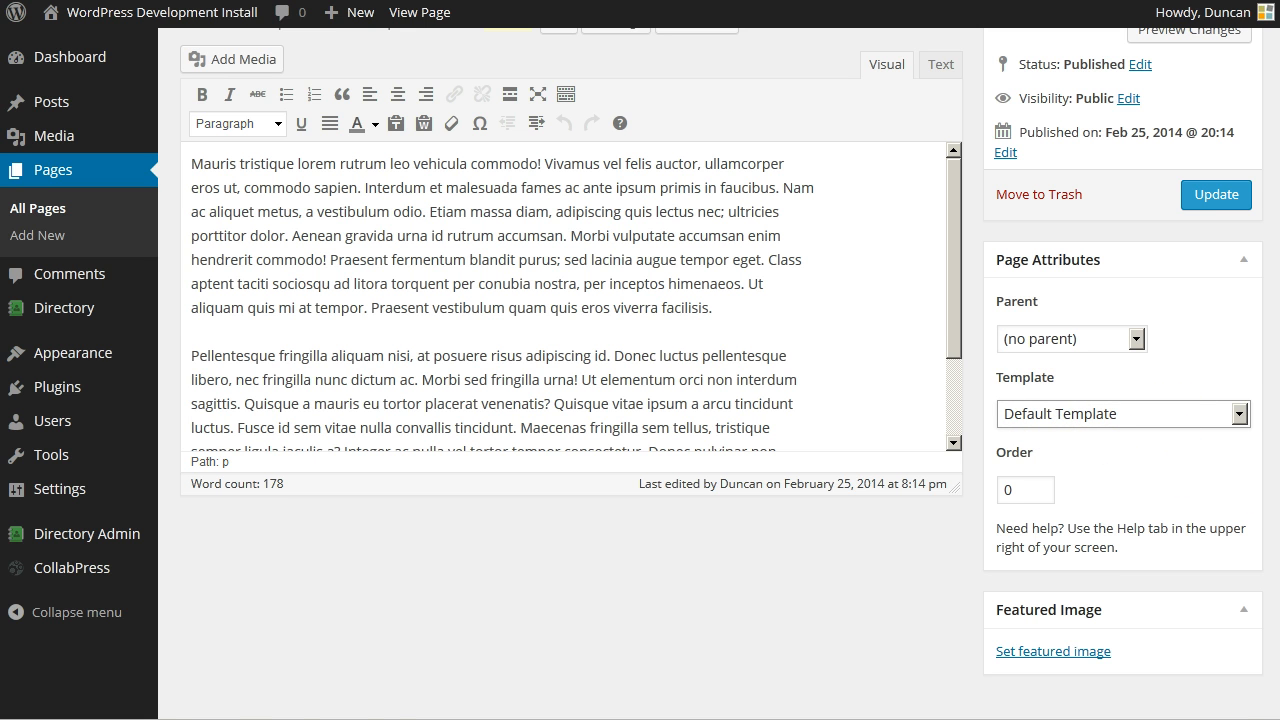
{"action": "scroll", "coordinate": [720, 370], "scroll_direction": "down", "scroll_amount": 1}
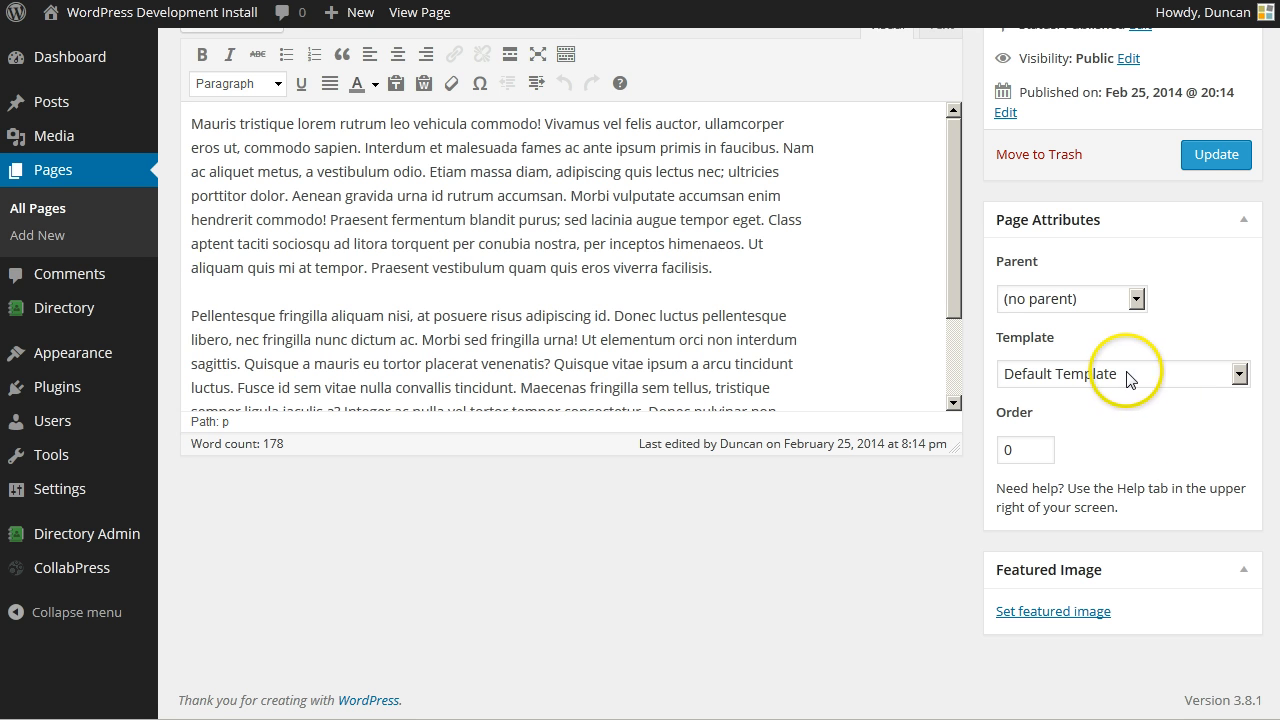
{"action": "scroll", "coordinate": [1268, 295], "scroll_direction": "up", "scroll_amount": 5}
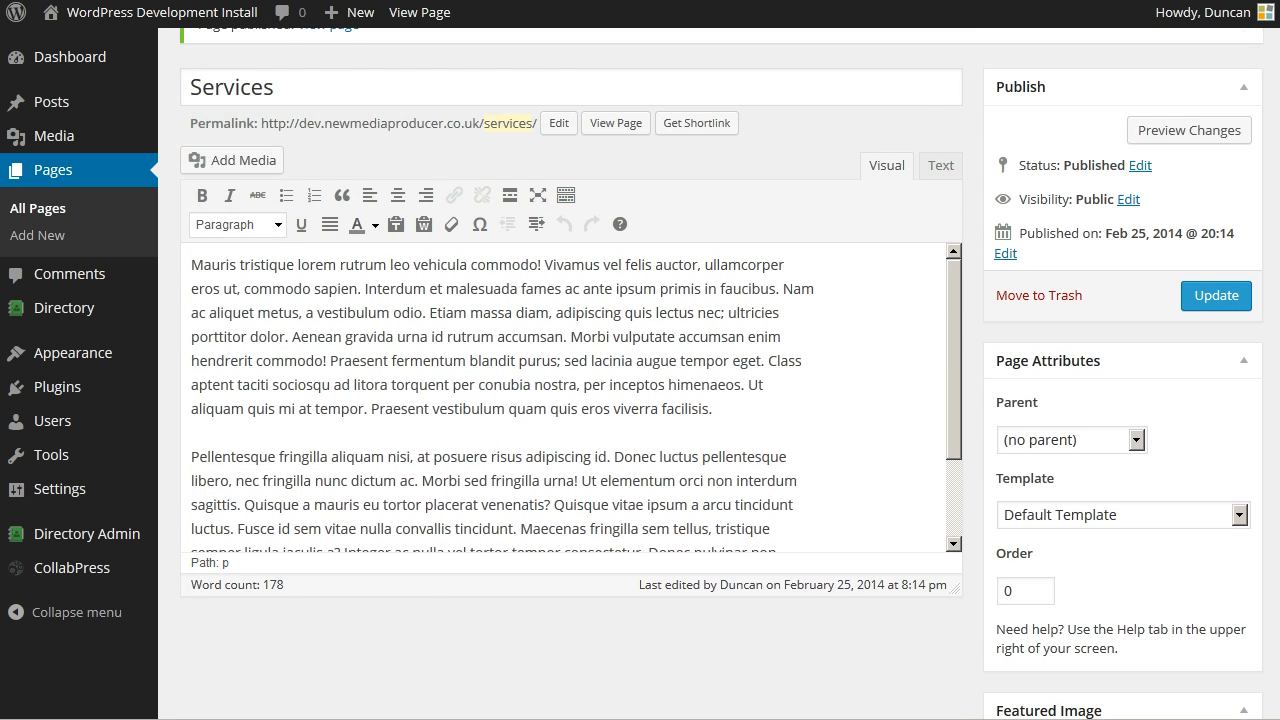
{"action": "scroll", "coordinate": [1271, 223], "scroll_direction": "down", "scroll_amount": 3}
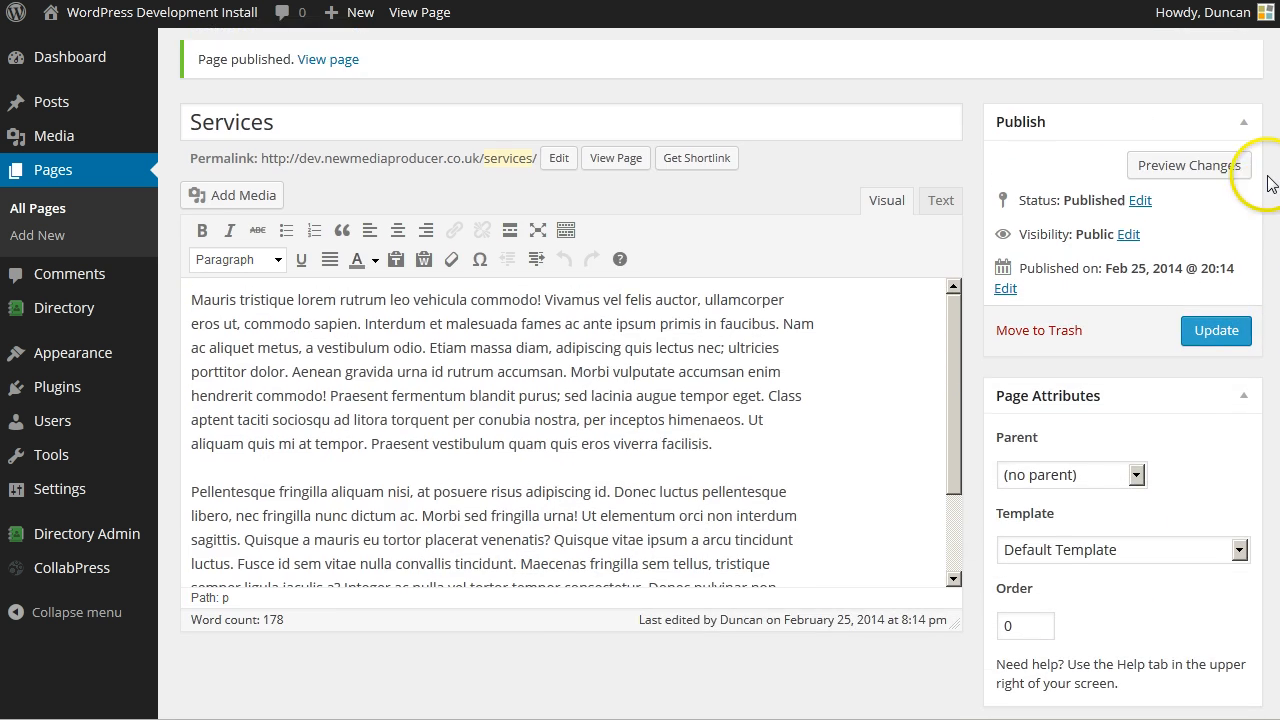
{"action": "scroll", "coordinate": [1271, 223], "scroll_direction": "up", "scroll_amount": 1}
{"action": "scroll", "coordinate": [1272, 235], "scroll_direction": "down", "scroll_amount": 1}
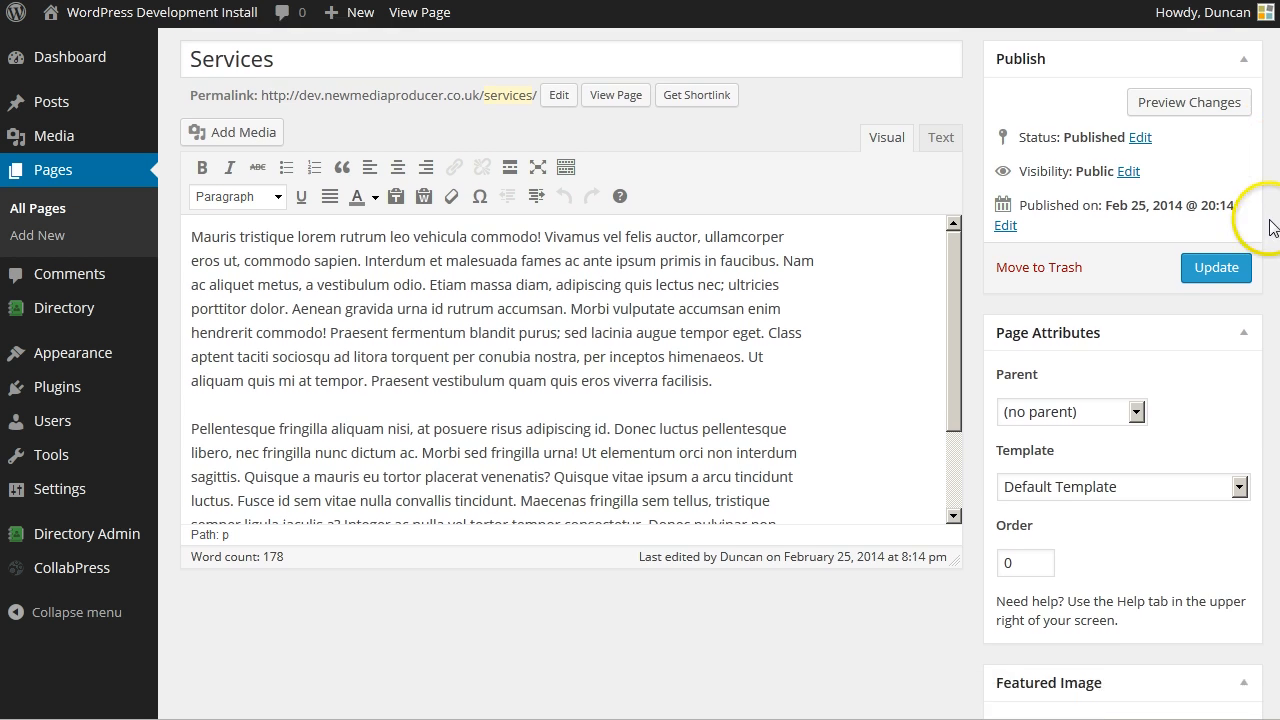
{"action": "scroll", "coordinate": [1262, 300], "scroll_direction": "down", "scroll_amount": 2}
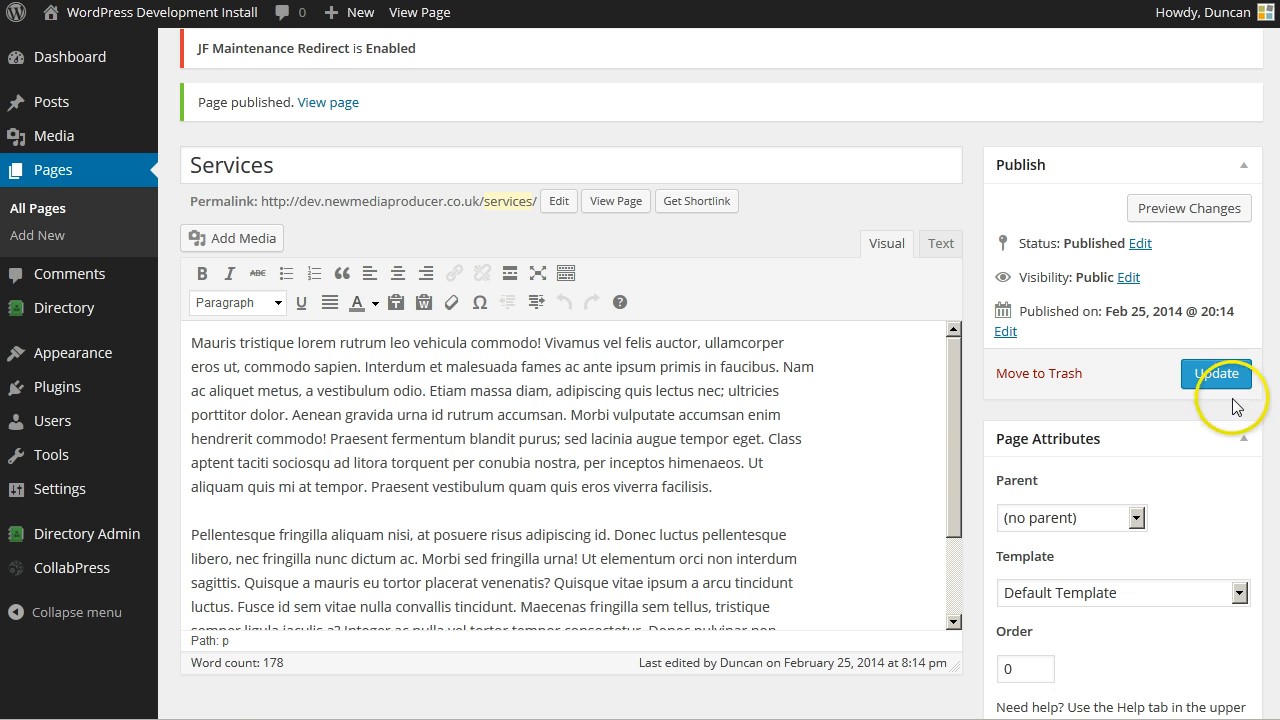
{"action": "left_click", "coordinate": [1217, 376]}
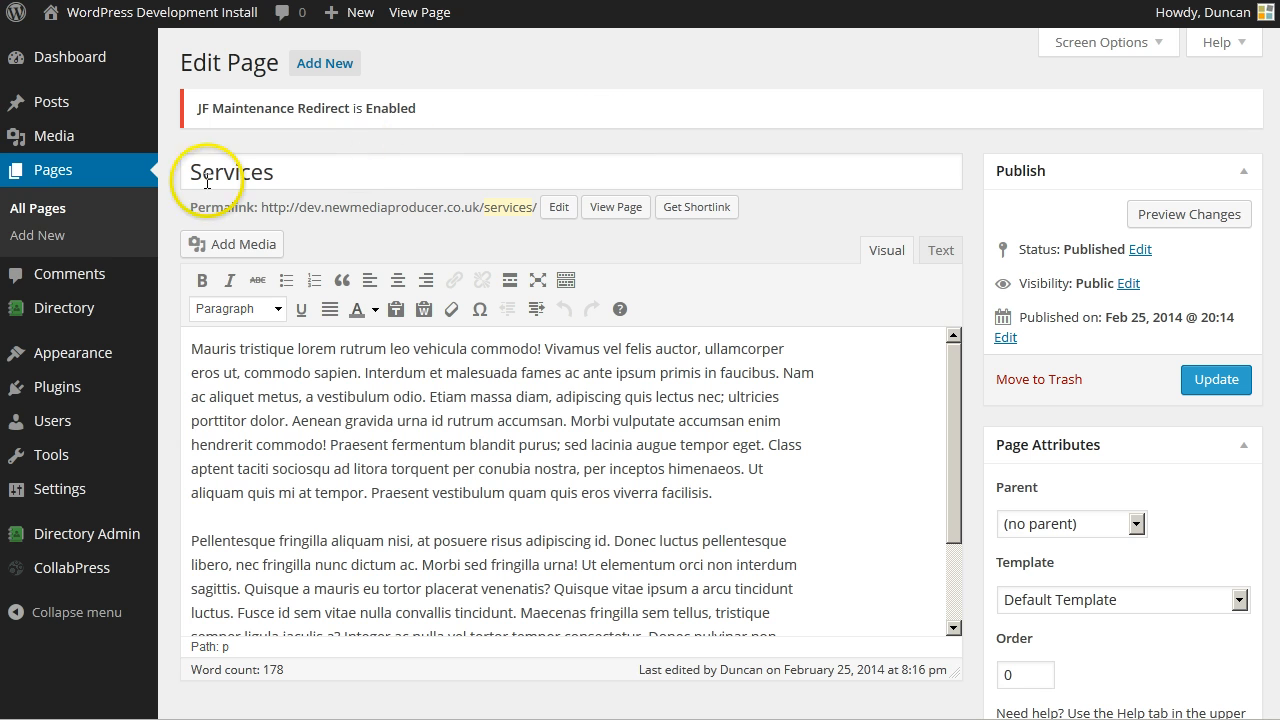
{"action": "mouse_move", "coordinate": [70, 366]}
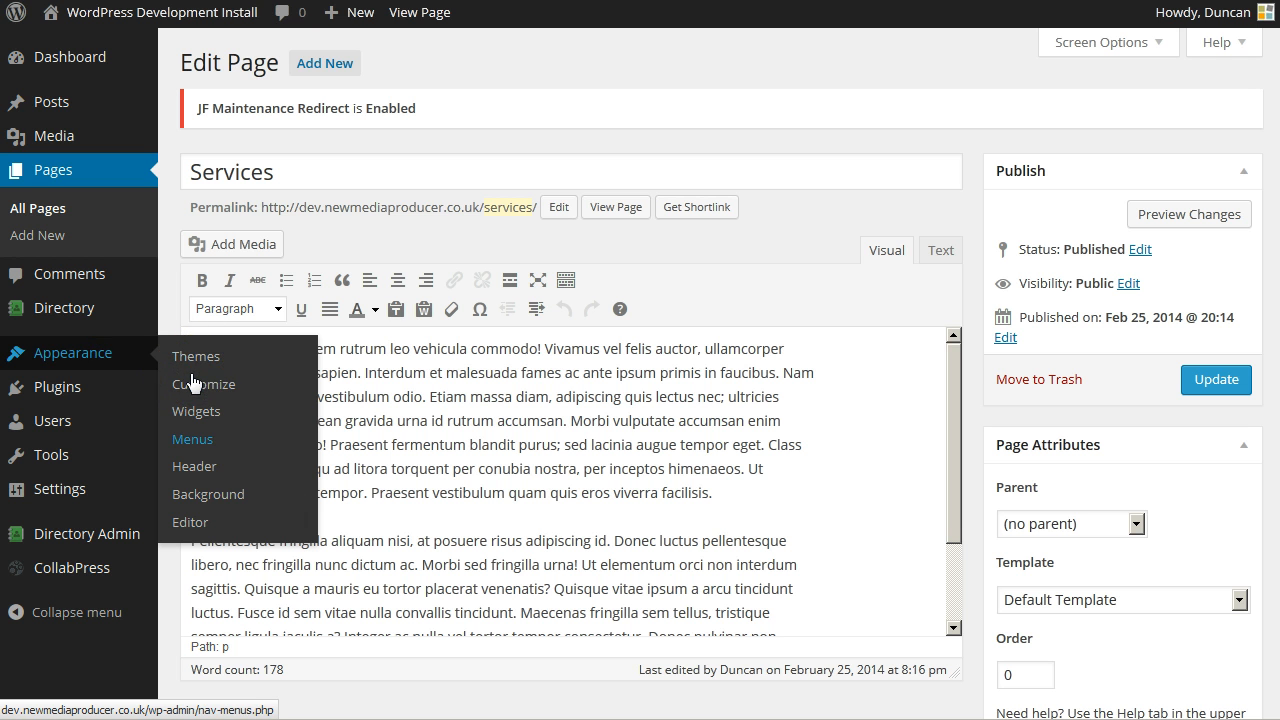
- Open Appearance > Menus, list all pages in the Pages box, then view Manage Locations
{"action": "left_click", "coordinate": [193, 383]}
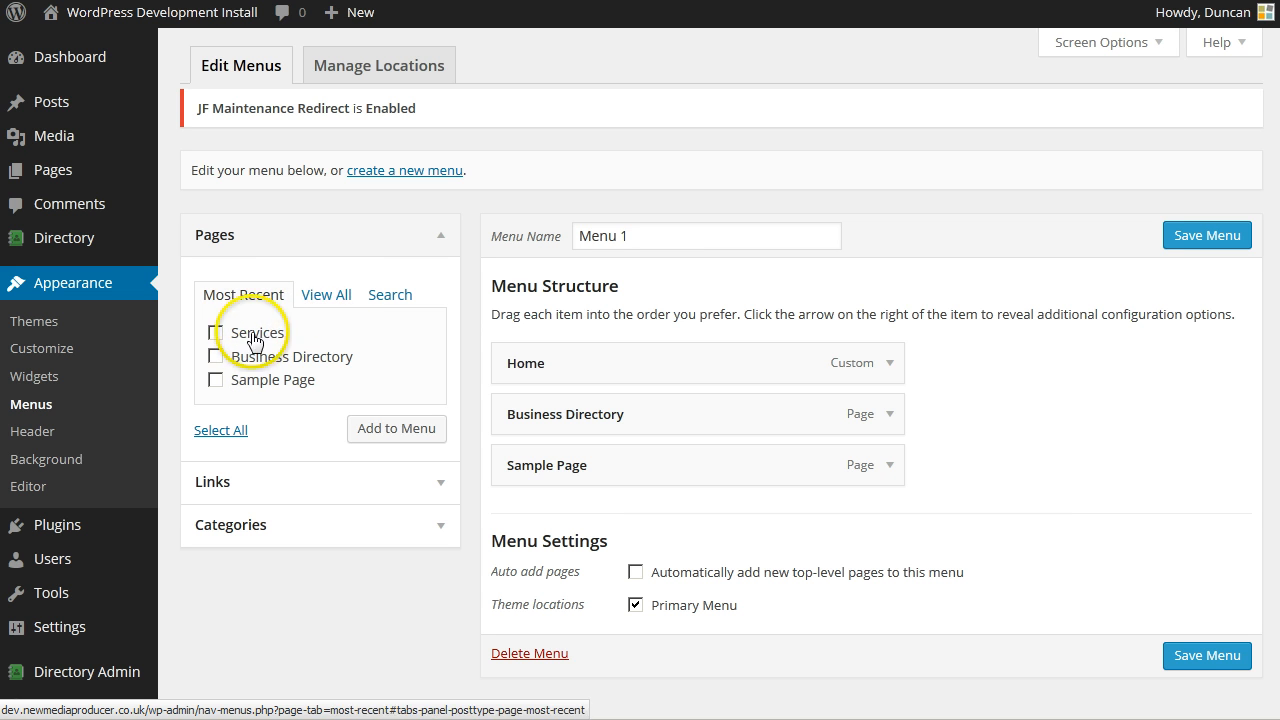
{"action": "left_click", "coordinate": [312, 300]}
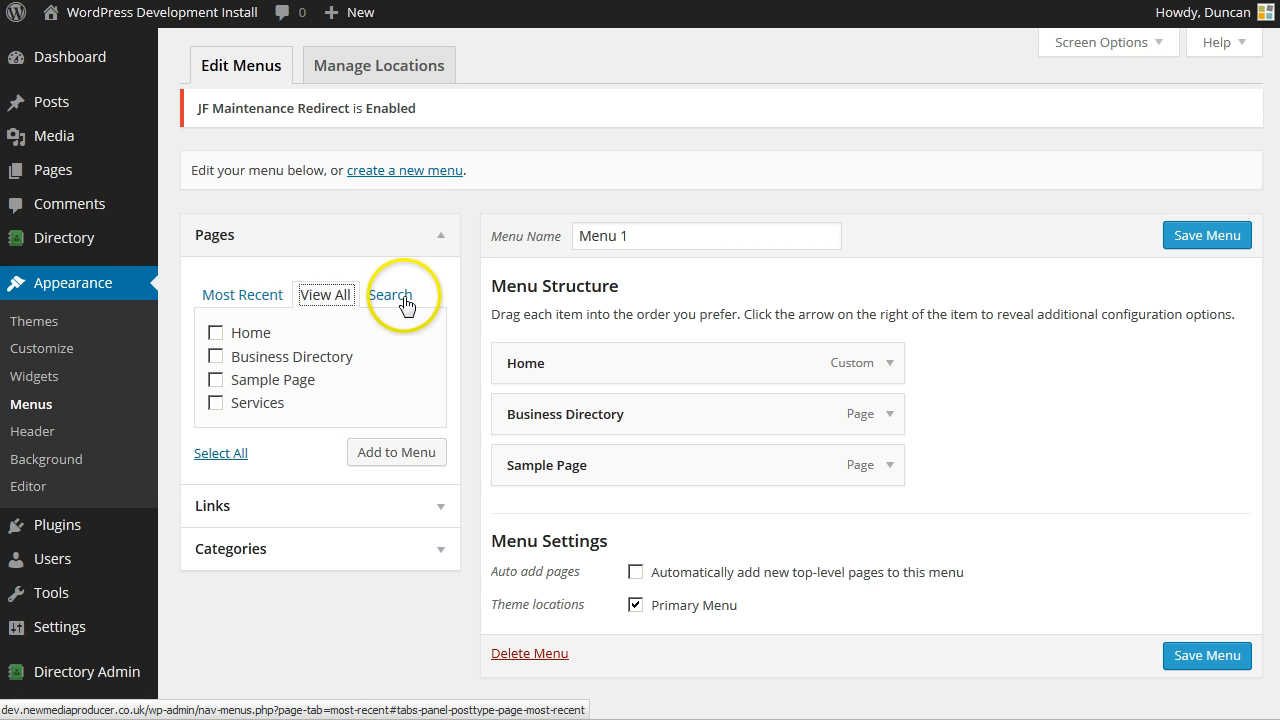
{"action": "left_click", "coordinate": [255, 302]}
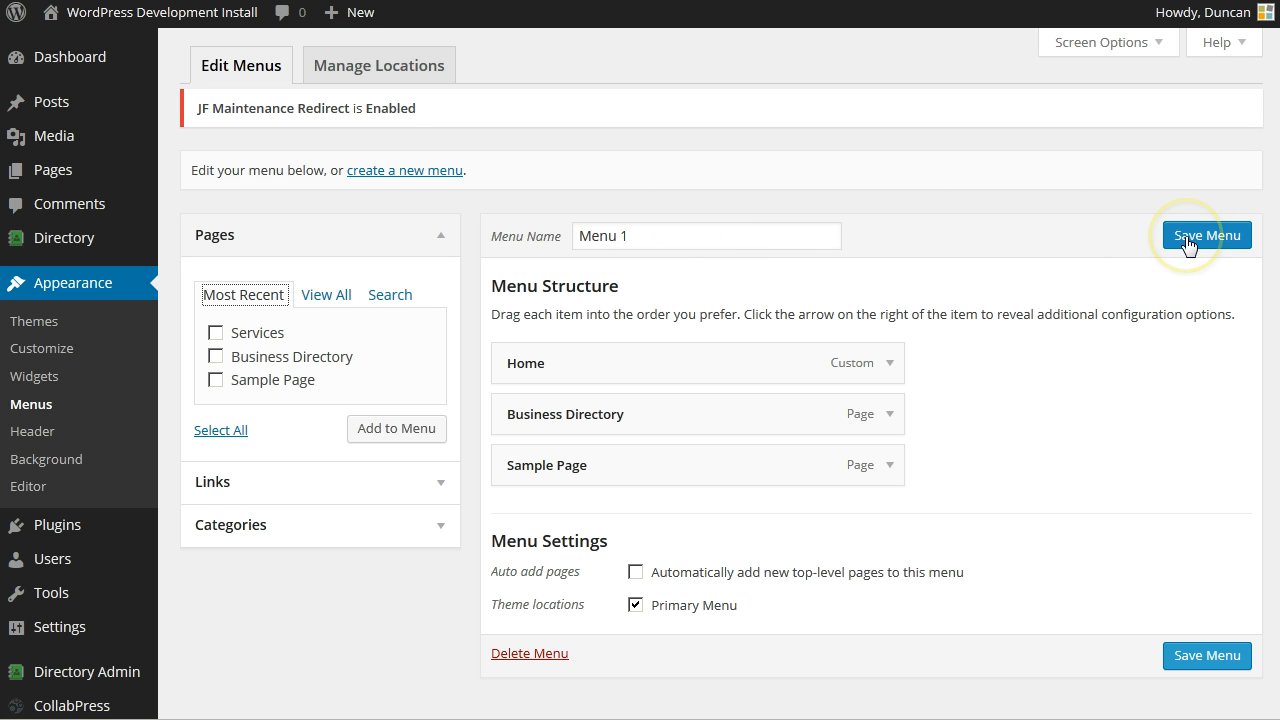
{"action": "left_click", "coordinate": [327, 293]}
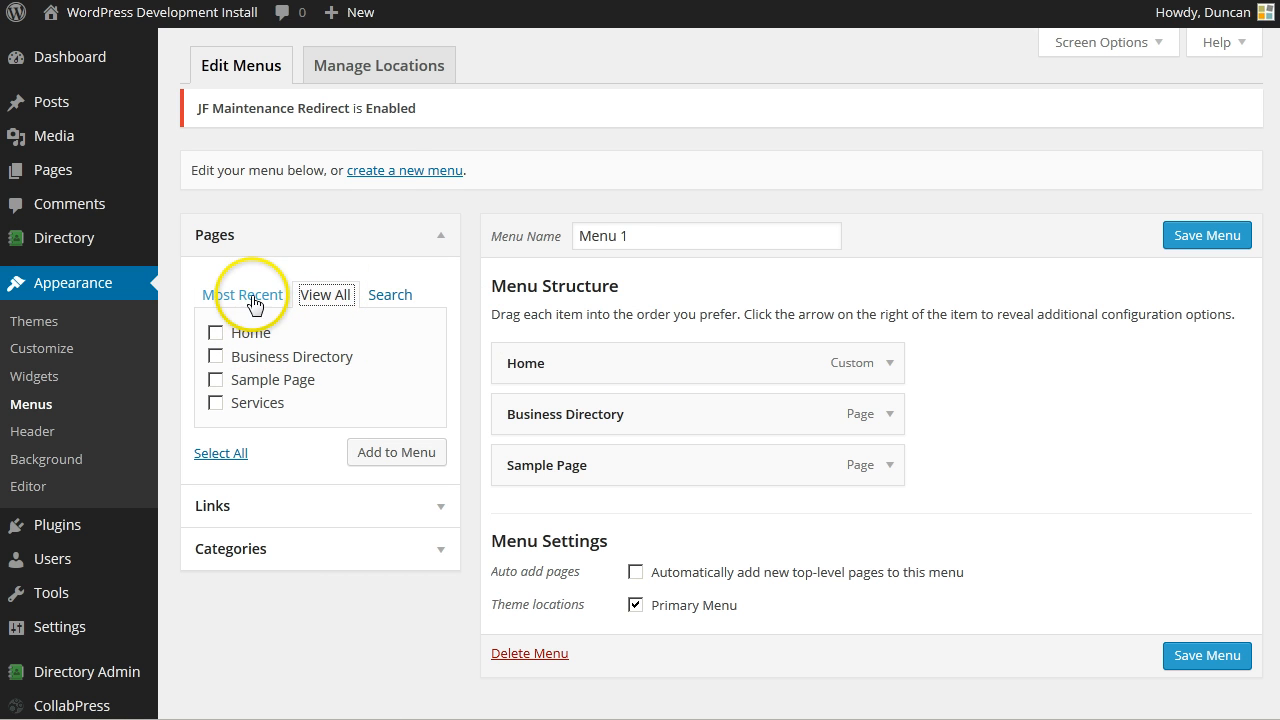
{"action": "left_click", "coordinate": [411, 78]}
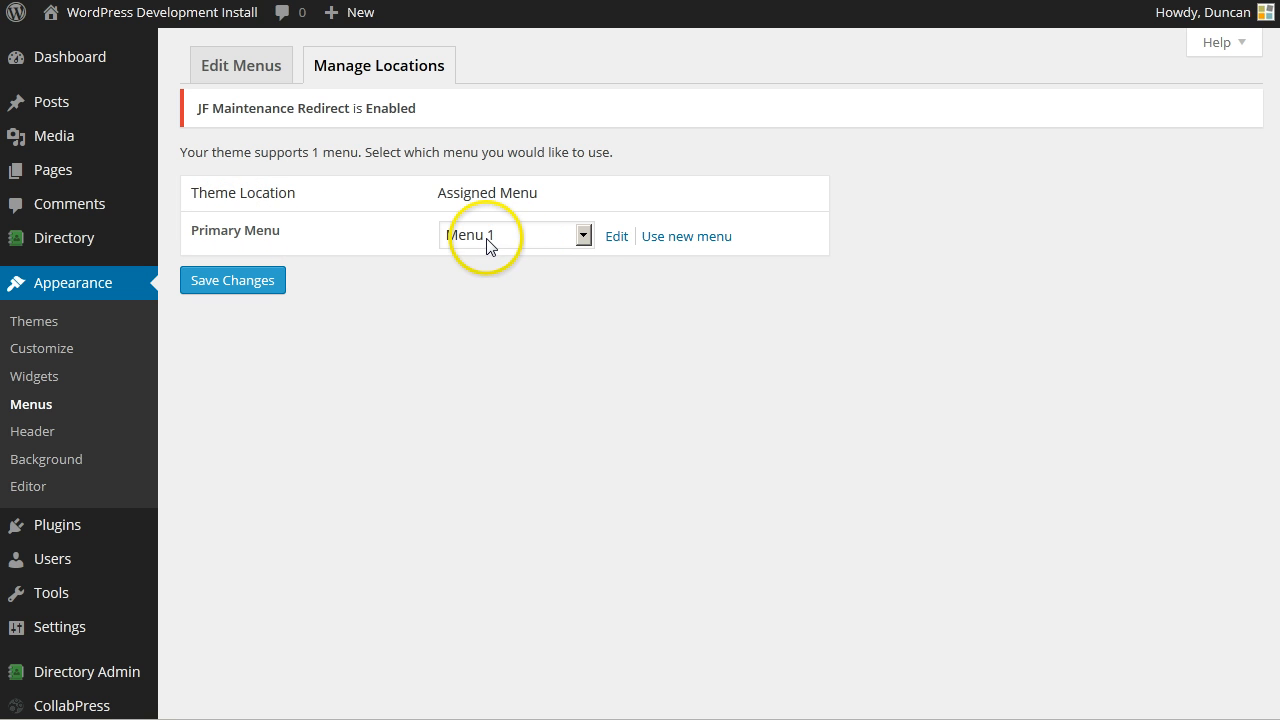
- Reassign Menu 1 to Primary Menu, save, and return to Edit Menus
{"action": "left_click", "coordinate": [583, 235]}
{"action": "left_click", "coordinate": [561, 262]}
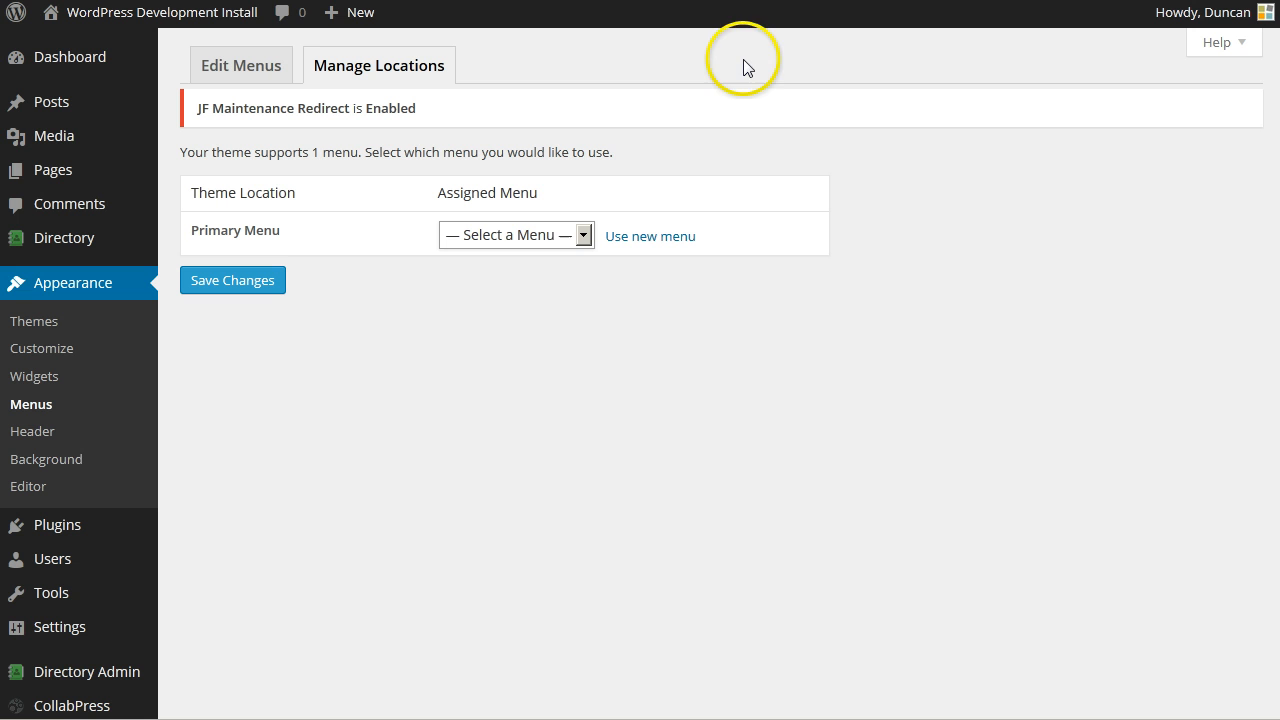
{"action": "left_click", "coordinate": [540, 234]}
{"action": "left_click", "coordinate": [538, 277]}
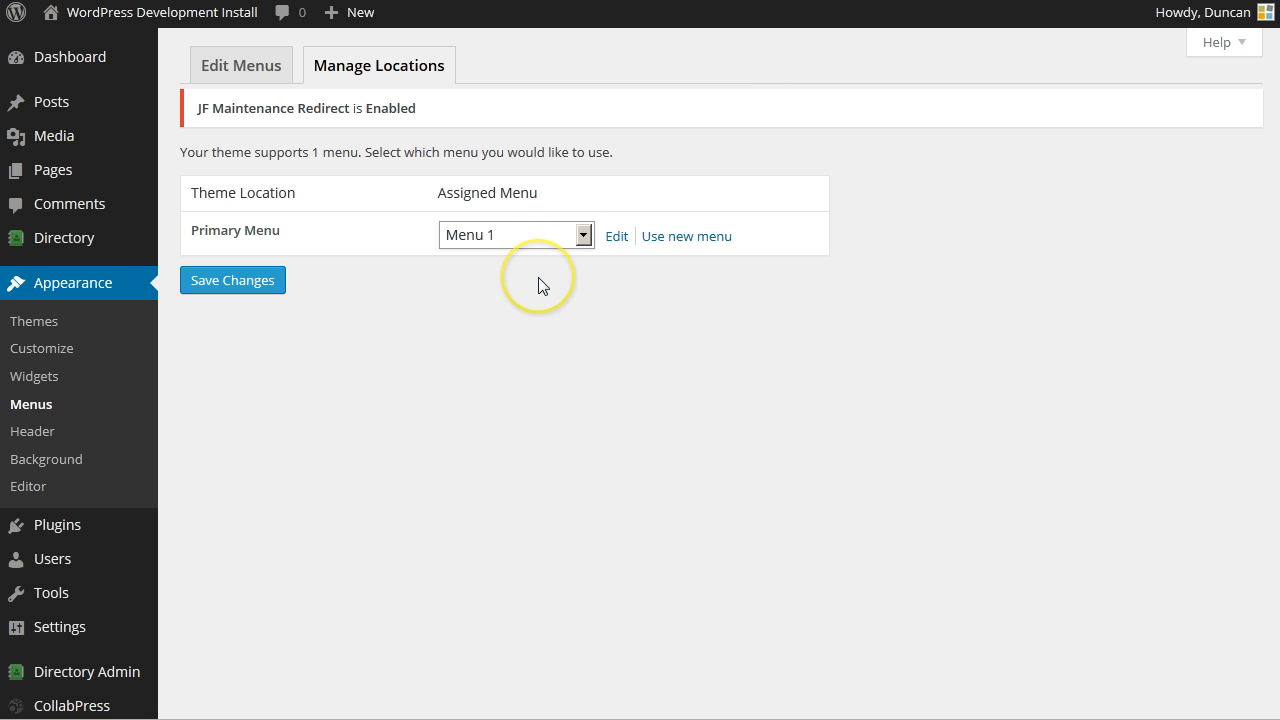
{"action": "left_click", "coordinate": [236, 288]}
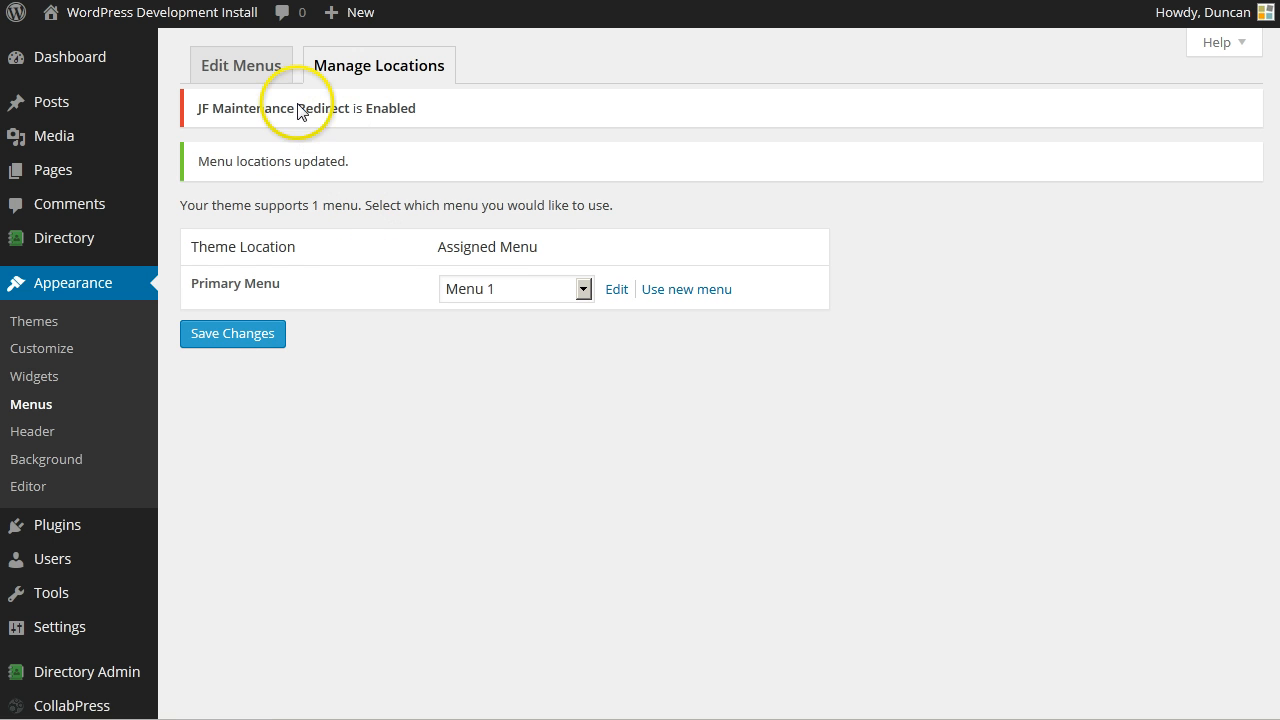
{"action": "left_click", "coordinate": [258, 77]}
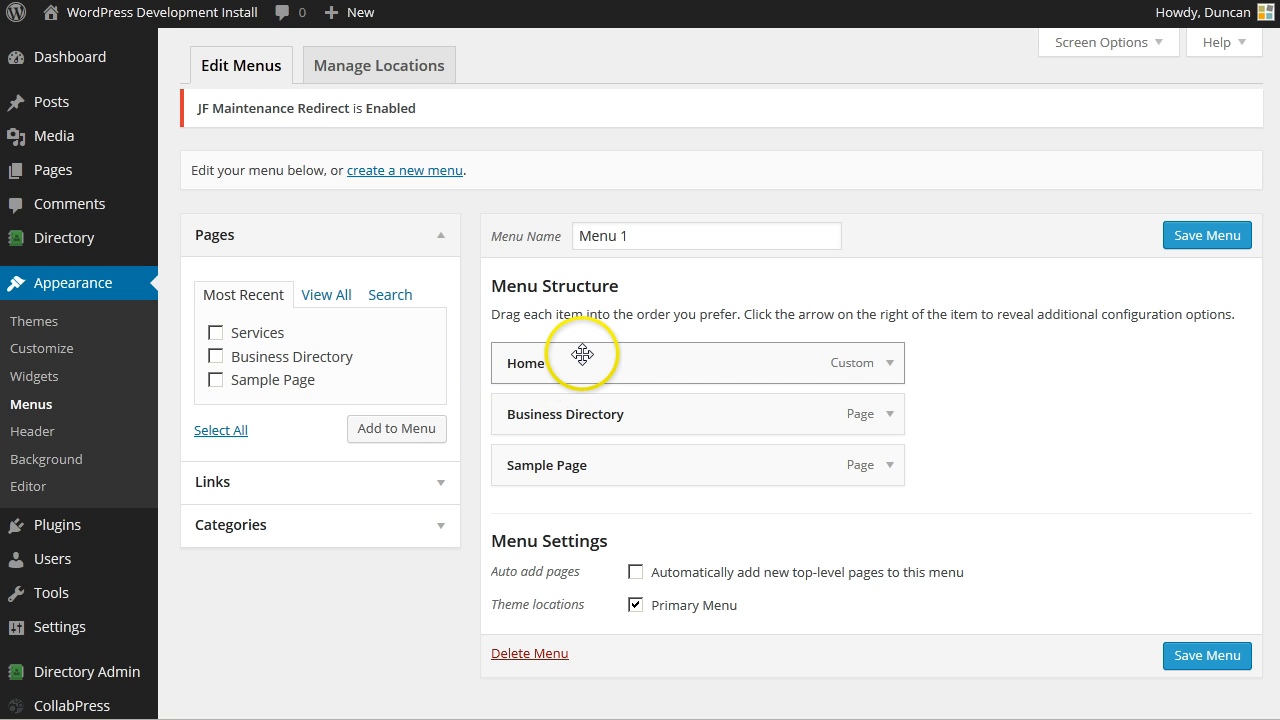
- Add Services to Menu 1 right after Home, save, and reload the front page to check
{"action": "left_click", "coordinate": [215, 334]}
{"action": "left_click", "coordinate": [391, 430]}
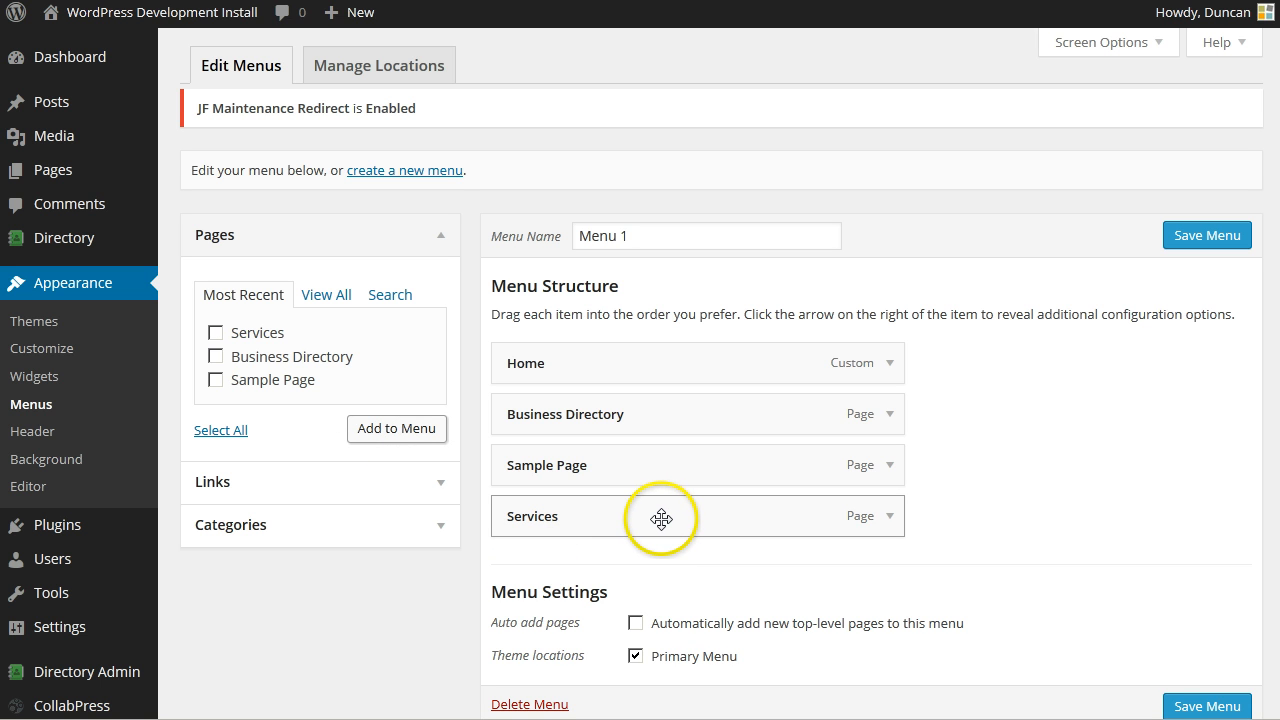
{"action": "left_click_drag", "start_coordinate": [661, 518], "coordinate": [590, 400]}
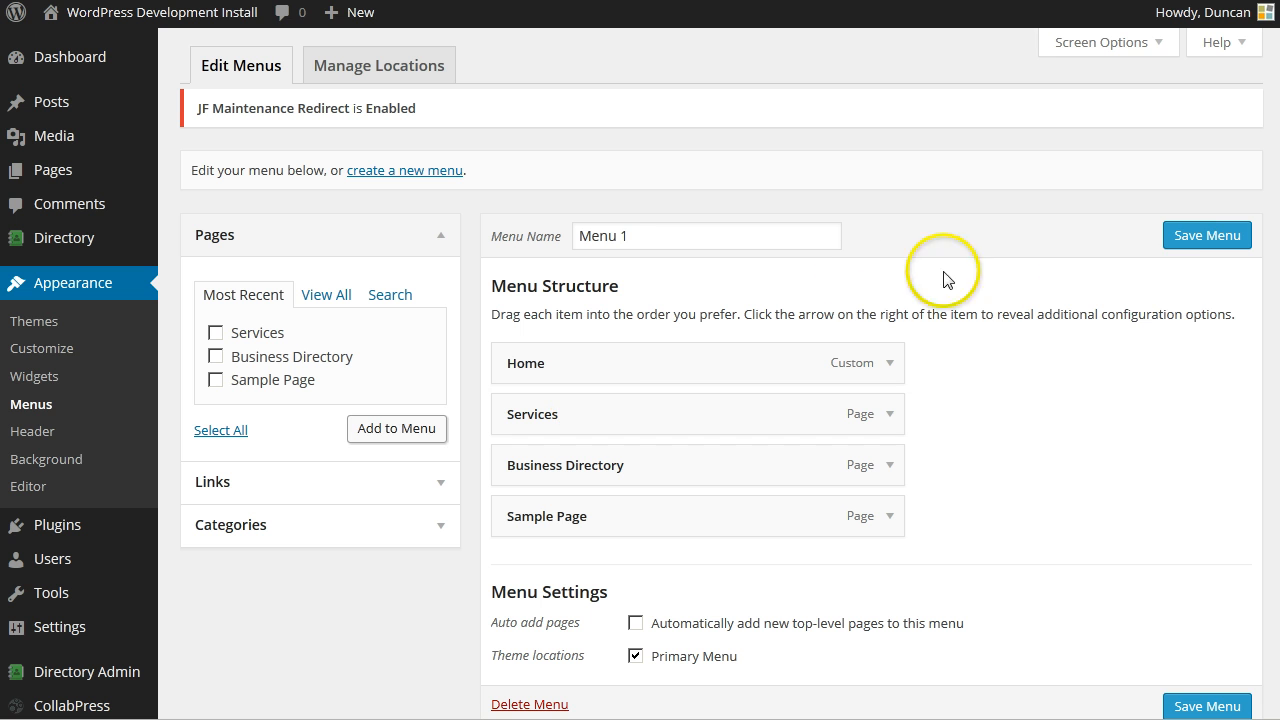
{"action": "left_click", "coordinate": [1201, 250]}
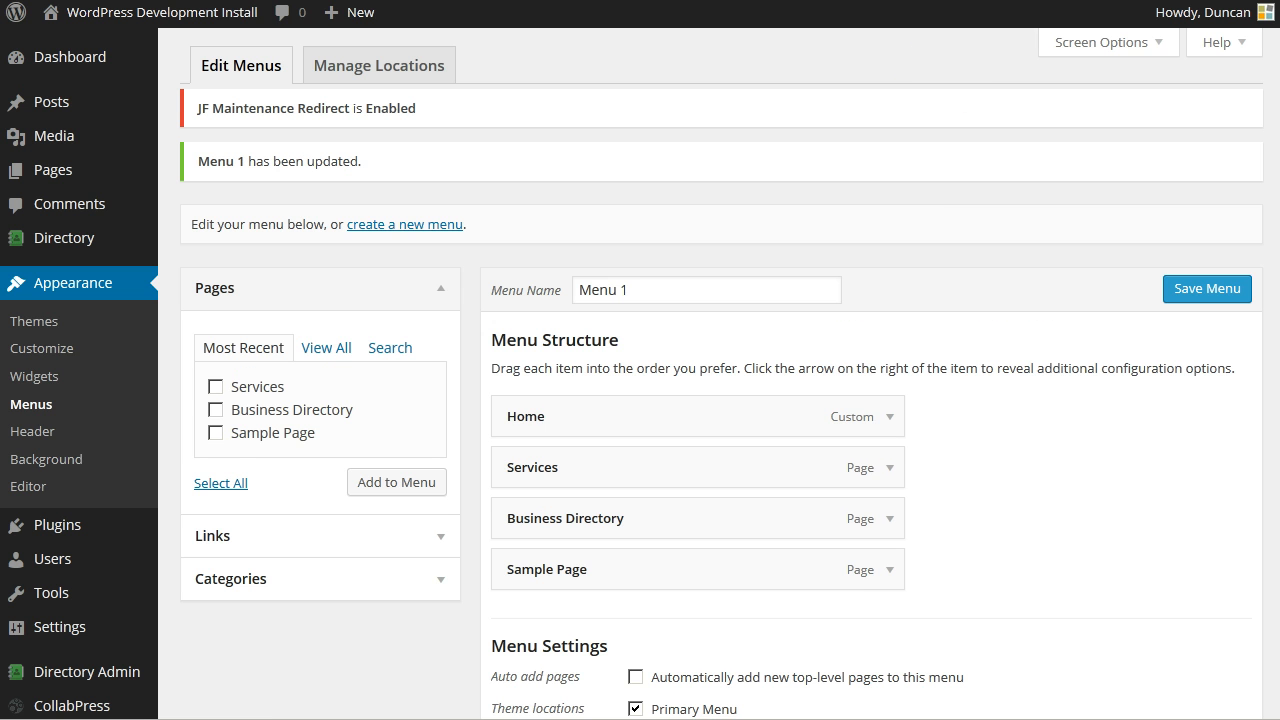
{"action": "key", "text": "ctrl+Tab"}
{"action": "key", "text": "F5"}
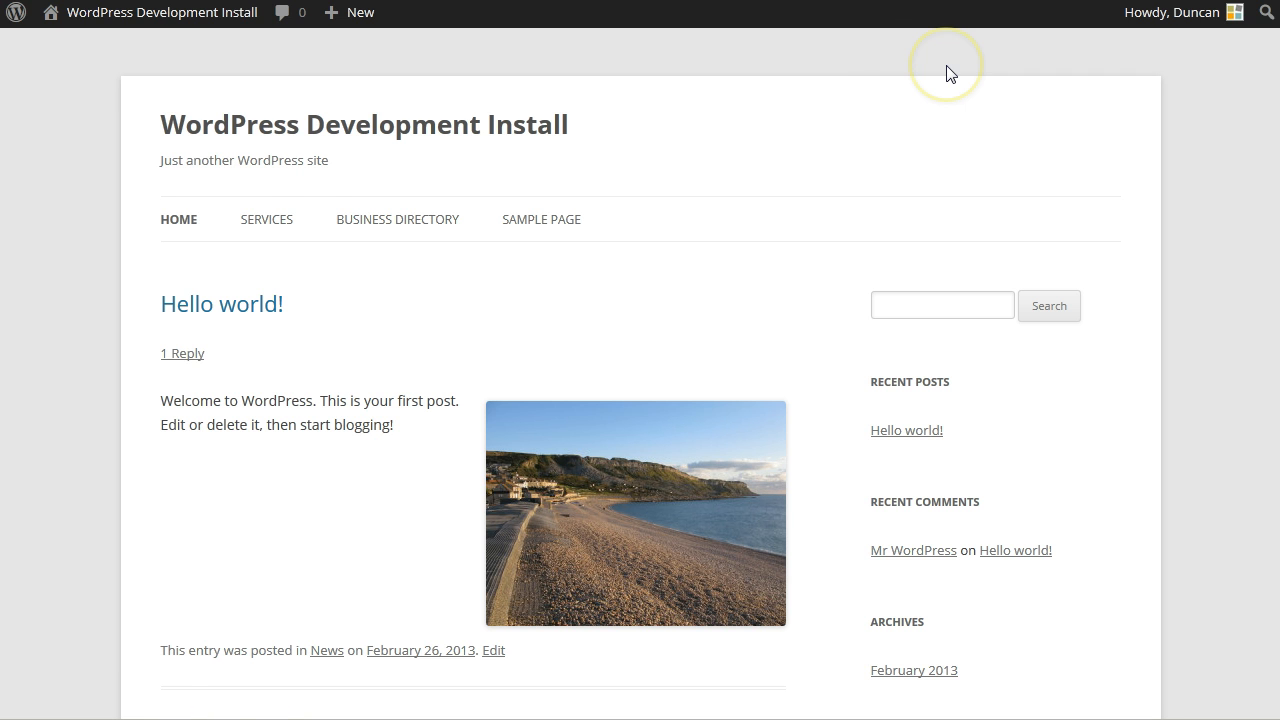
- Open the Services page from the site navigation, then return to Home
{"action": "left_click", "coordinate": [270, 226]}
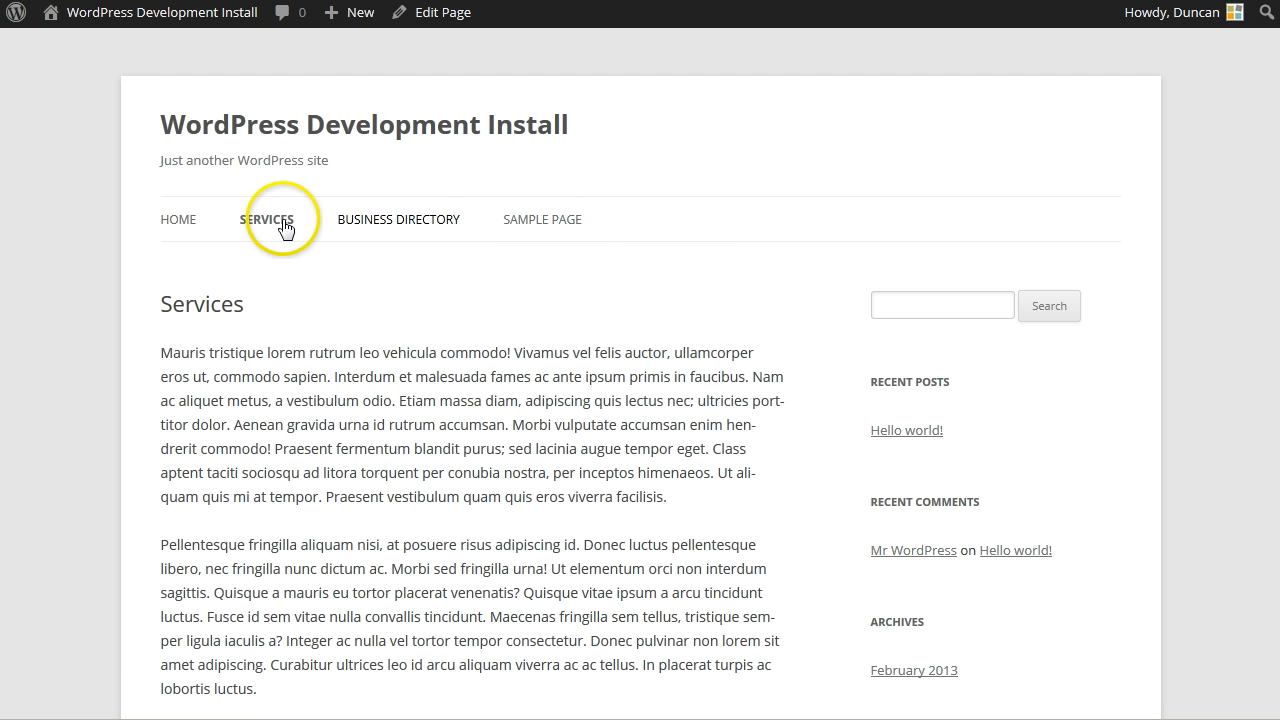
{"action": "left_click", "coordinate": [176, 219]}
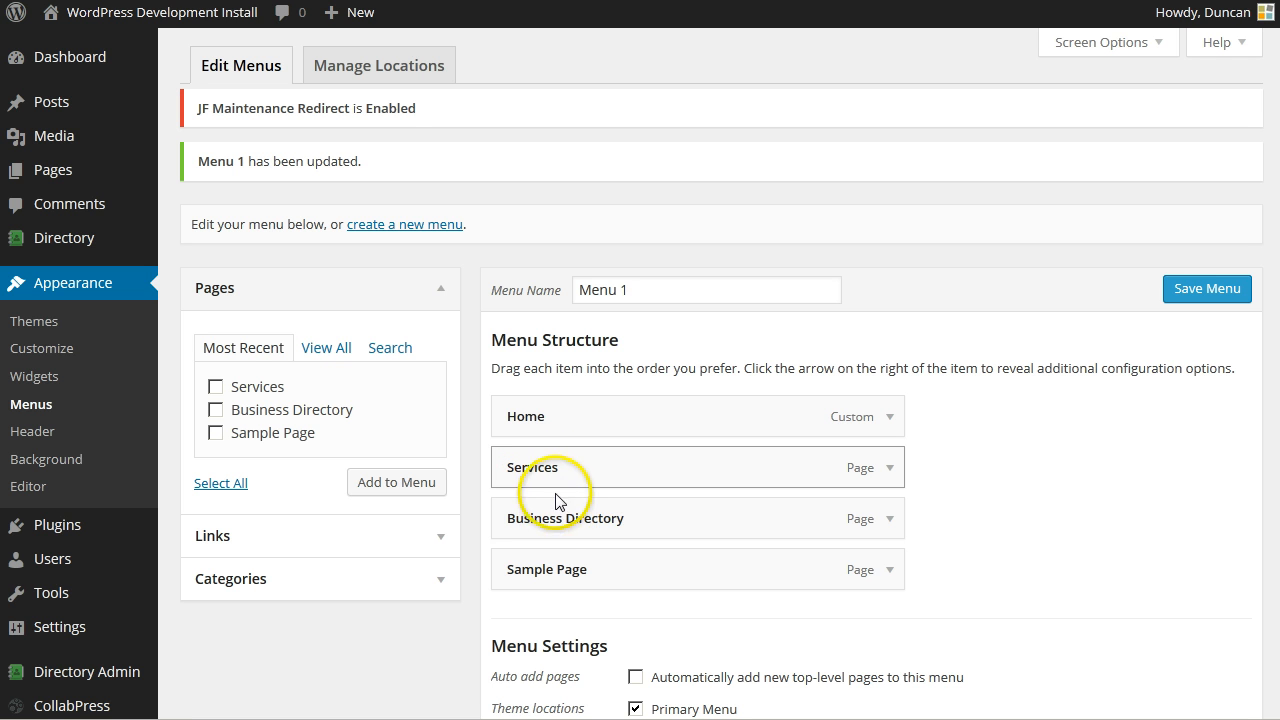
- Indent Business Directory and Sample Page under Services in Menu 1 and save the menu
{"action": "mouse_move", "coordinate": [557, 517]}
{"action": "left_mouse_down"}
{"action": "mouse_move", "coordinate": [610, 520]}
{"action": "mouse_move", "coordinate": [545, 500]}
{"action": "left_mouse_up"}
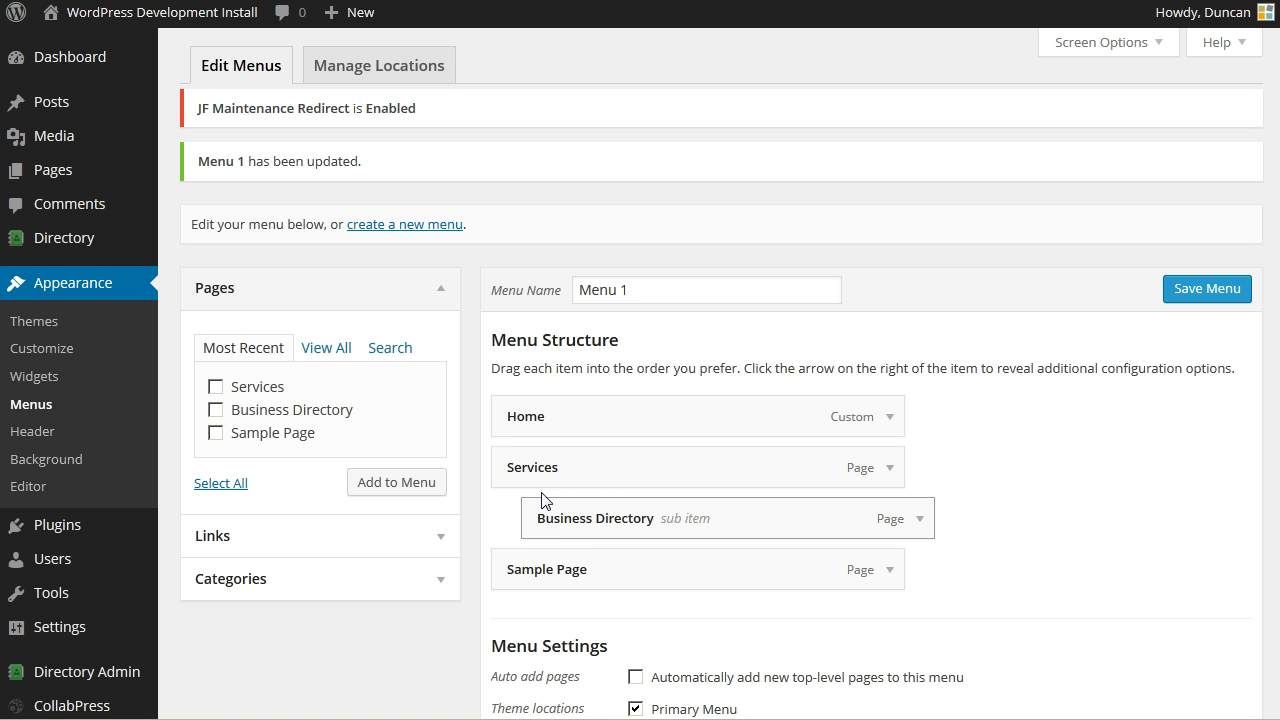
{"action": "left_click_drag", "start_coordinate": [545, 566], "coordinate": [571, 567]}
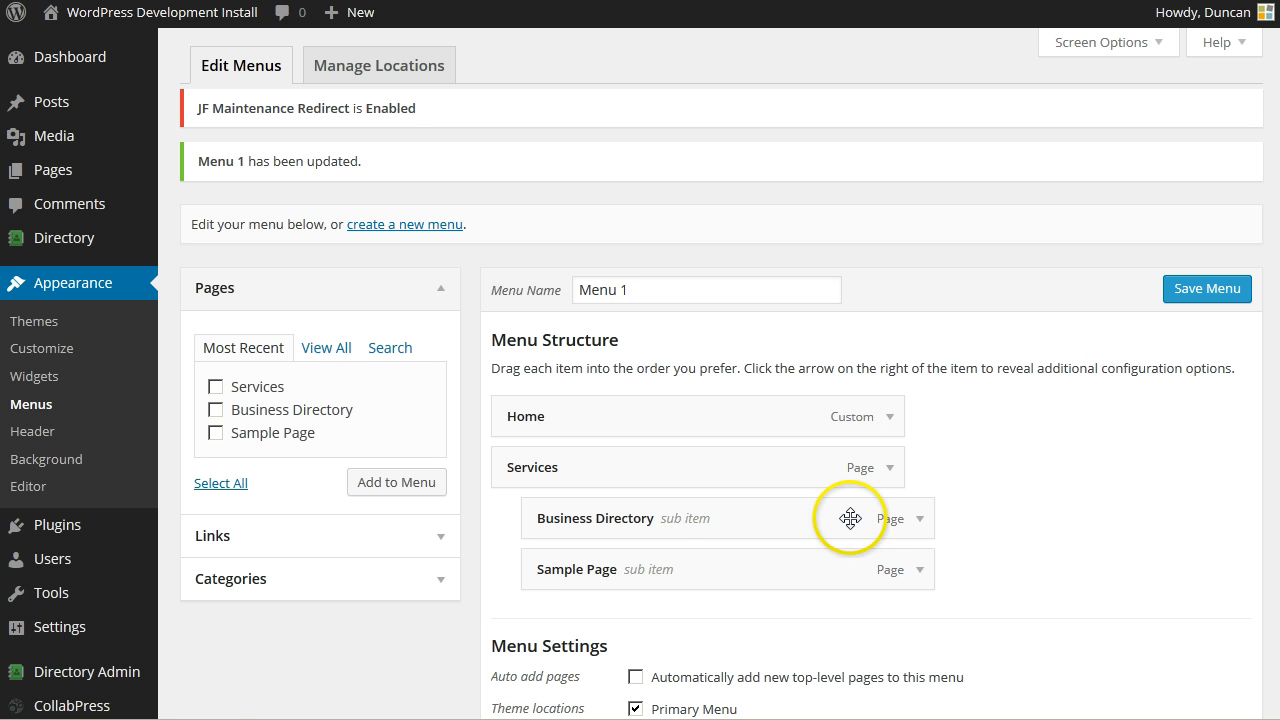
{"action": "left_click", "coordinate": [1168, 292]}
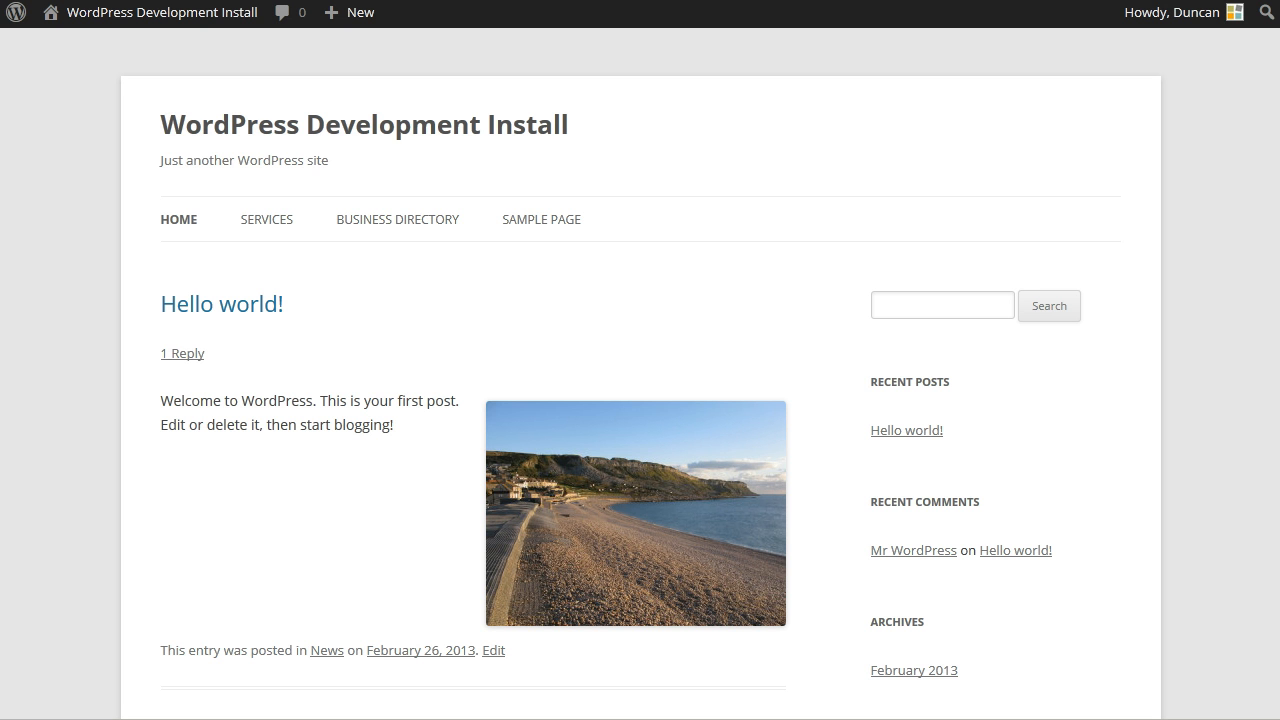
- Reload the front page and check the Services dropdown lists Business Directory and Sample Page
{"action": "key", "text": "F5"}
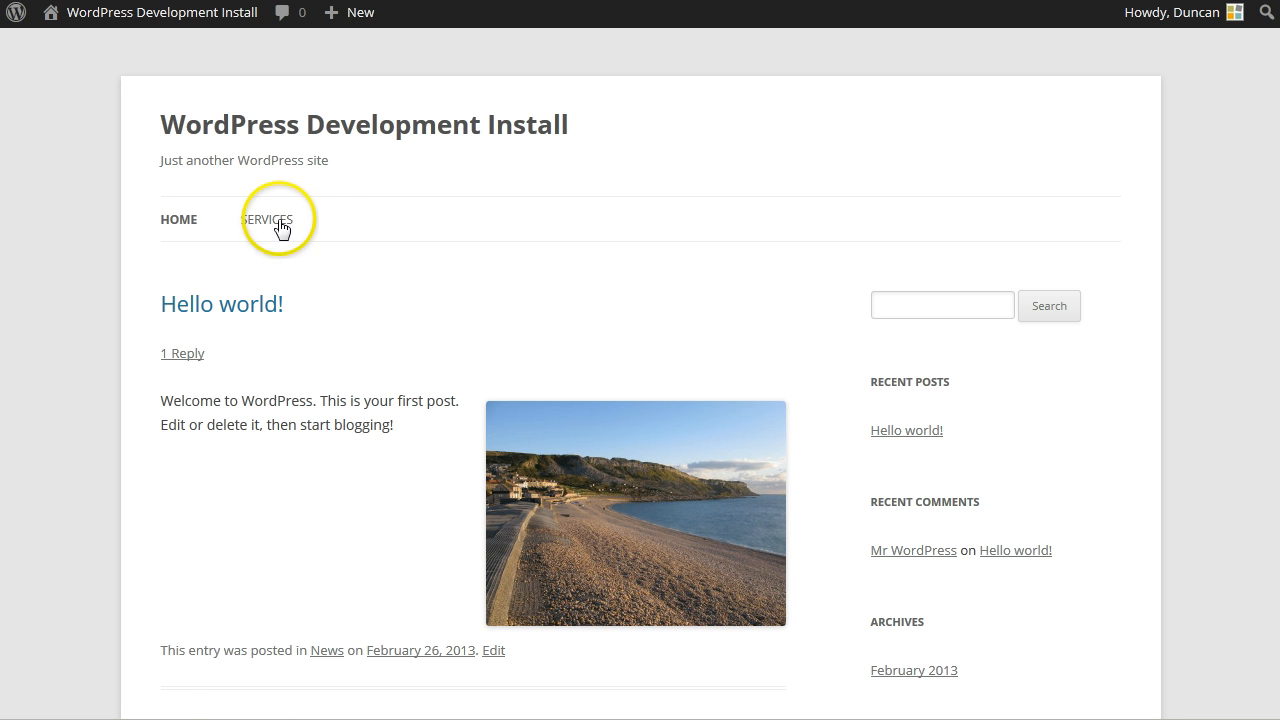
{"action": "mouse_move", "coordinate": [272, 226]}
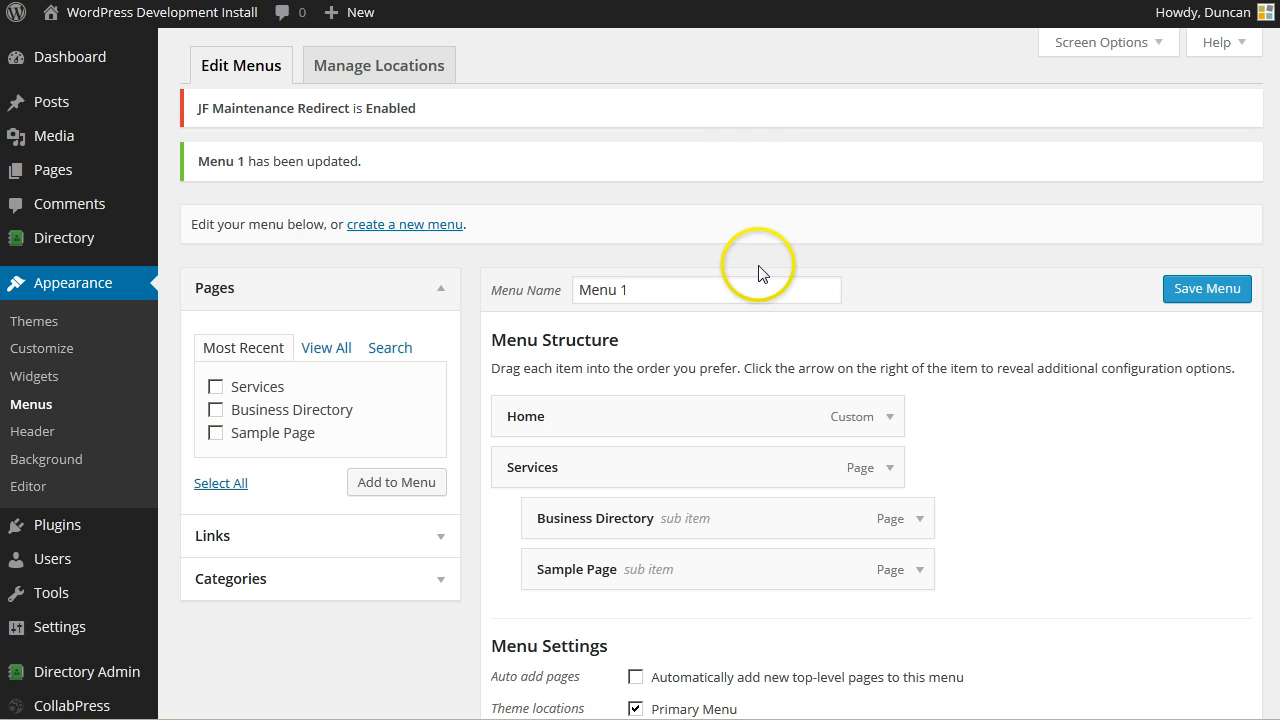
{"action": "mouse_move", "coordinate": [110, 706]}
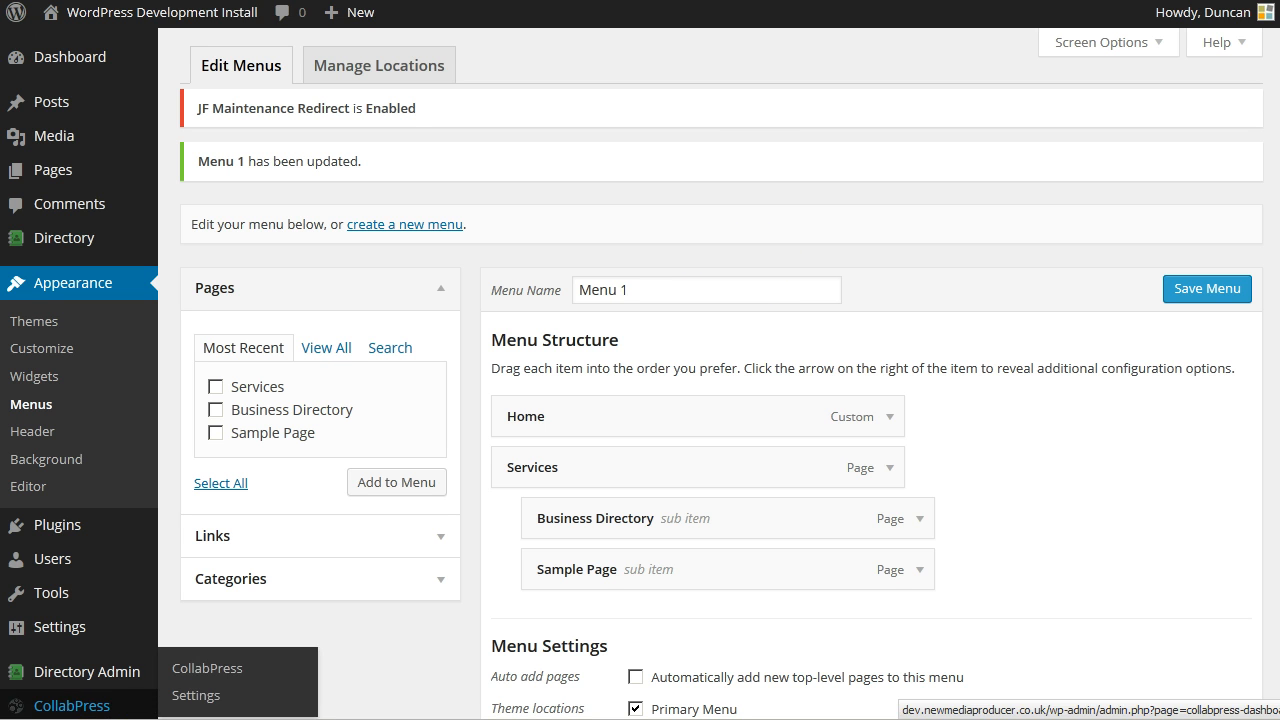